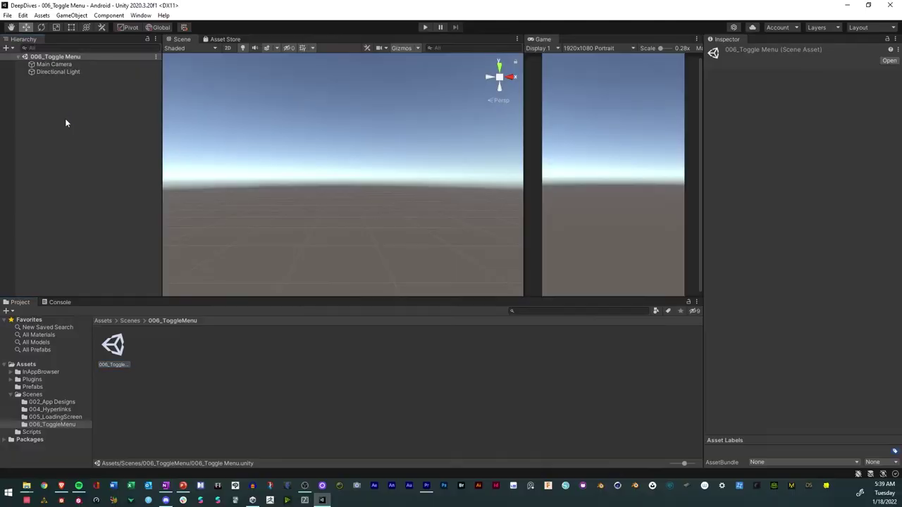
- Create the MenuScreen canvas scaling with screen size from a 1080×1920 reference resolution
right_click(66, 124)
mouse_move(91, 294)
click(181, 428)
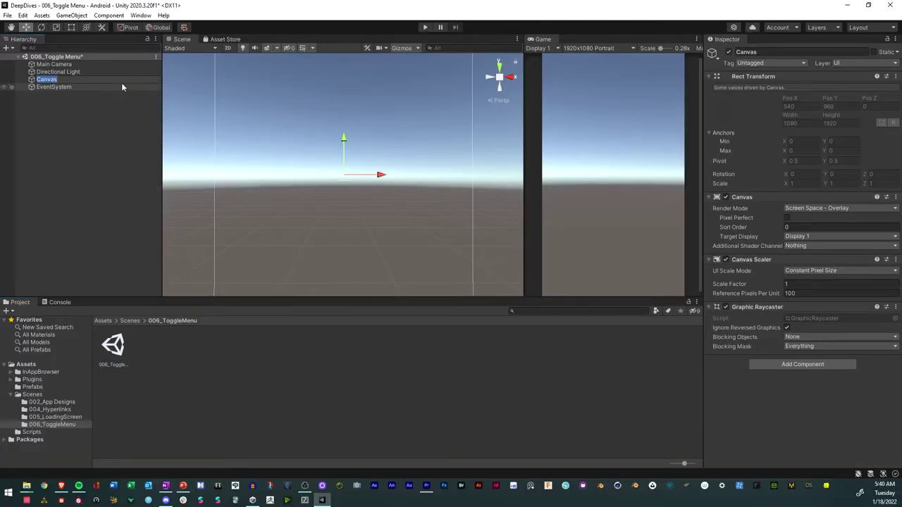
key(Return)
click(838, 270)
click(818, 290)
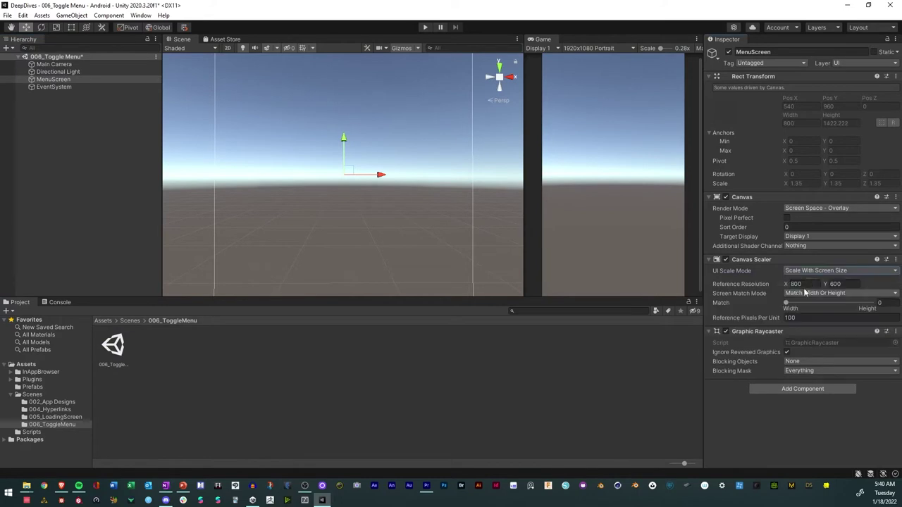
click(796, 284)
text(1080)
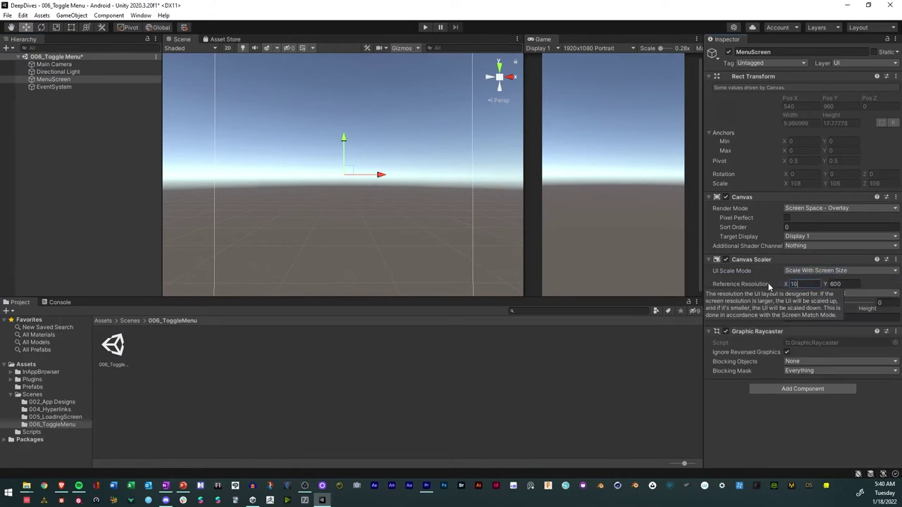
key(Tab)
text(1920)
- Add a MenuBG panel inset 500 top and bottom, 150 left and right, and adjust its colour
right_click(57, 80)
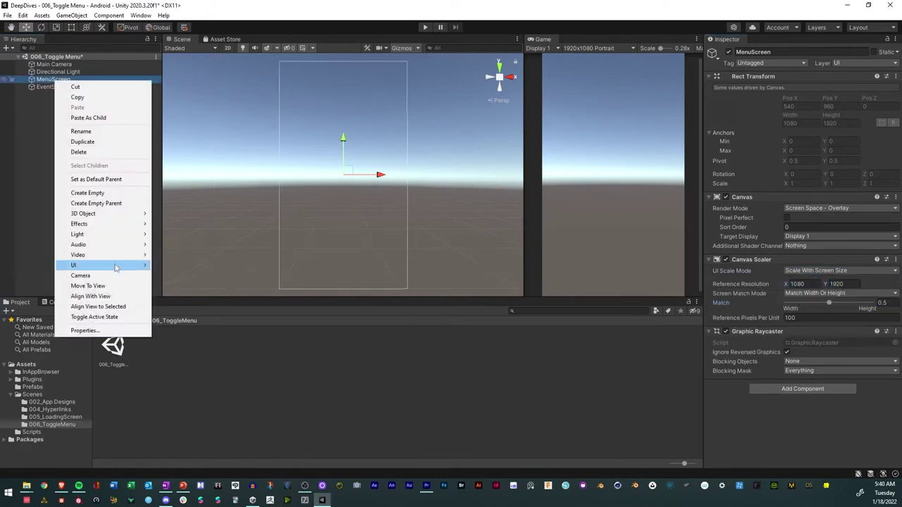
mouse_move(116, 267)
click(172, 410)
text(MenuBG)
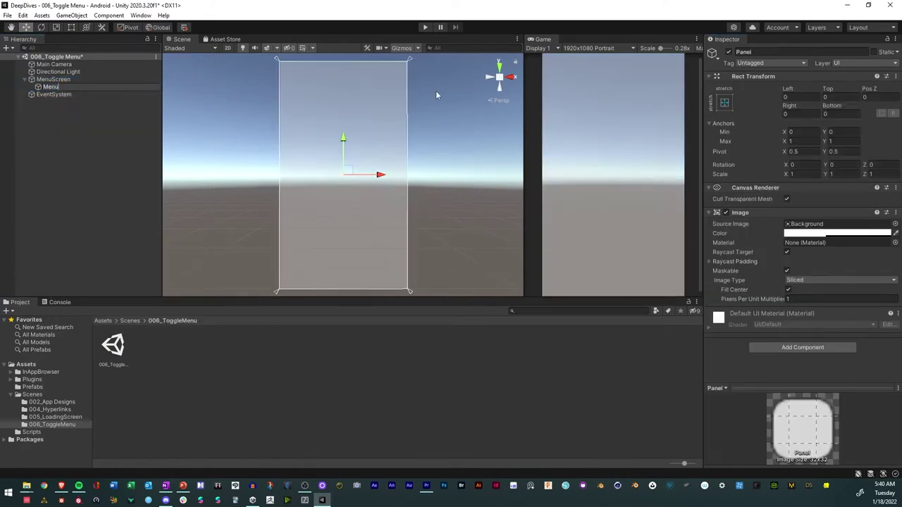
click(842, 97)
text(500)
click(842, 113)
text(500)
click(802, 97)
text(150)
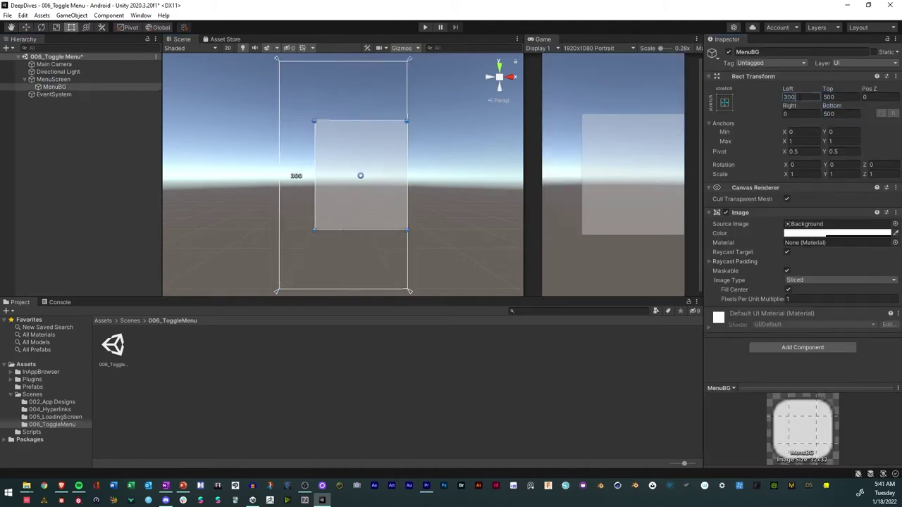
click(801, 113)
text(150)
click(837, 234)
- Add a 'Menu' title text with font size 73 inside MenuBG
right_click(55, 86)
click(182, 270)
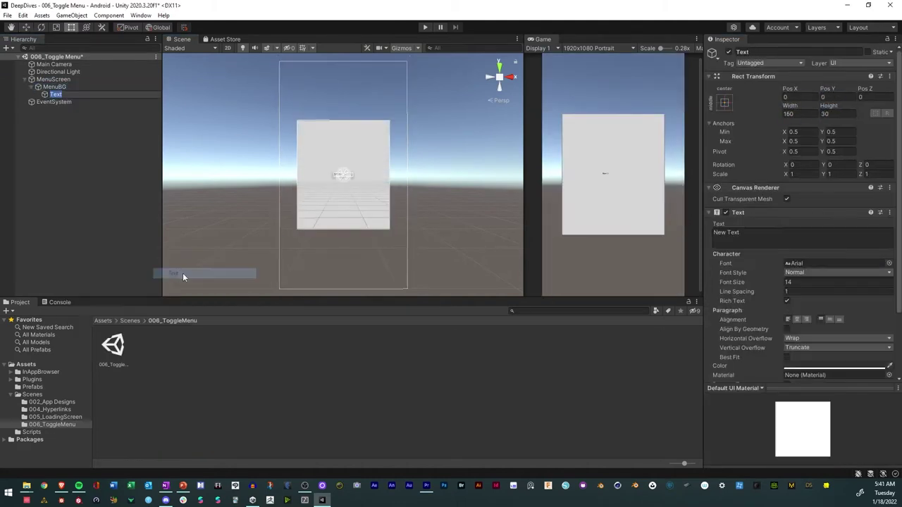
scroll(183, 273, up, 2)
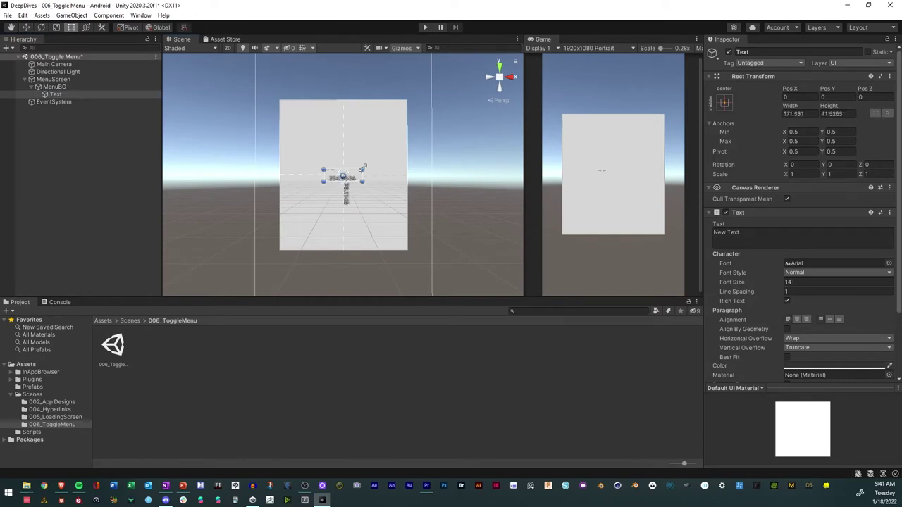
click(794, 282)
text(73)
triple_click(725, 233)
text(Menu)
- Add a button inside MenuBG, resize it to about 389×116 and colour it red
right_click(123, 88)
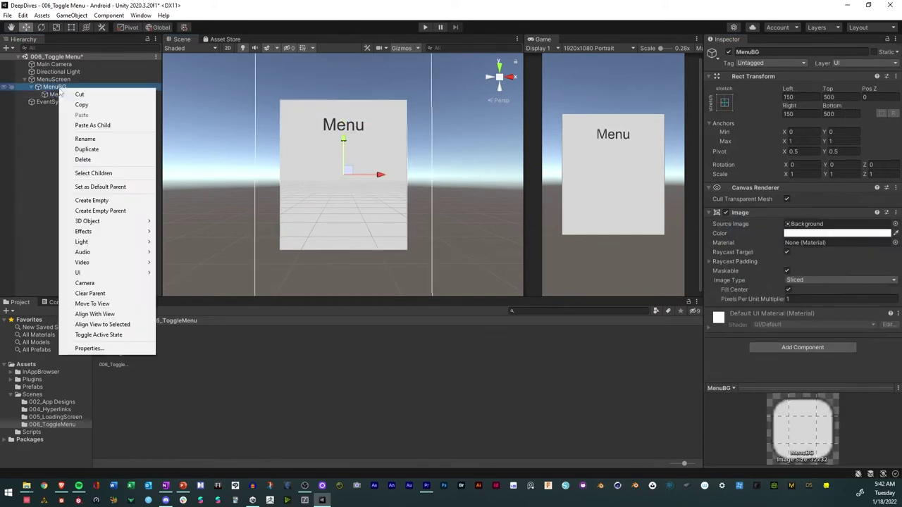
click(240, 307)
scroll(373, 267, up, 3)
key(Return)
key(t)
alt+drag(365, 179, 399, 191)
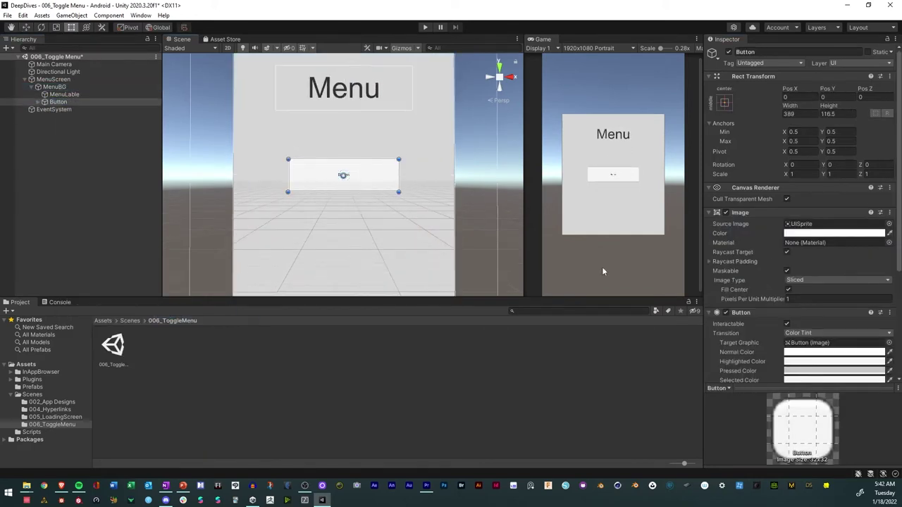
click(834, 234)
drag(821, 283, 874, 282)
- Change the button's label to 'Back' in white text
click(40, 102)
click(62, 109)
triple_click(726, 232)
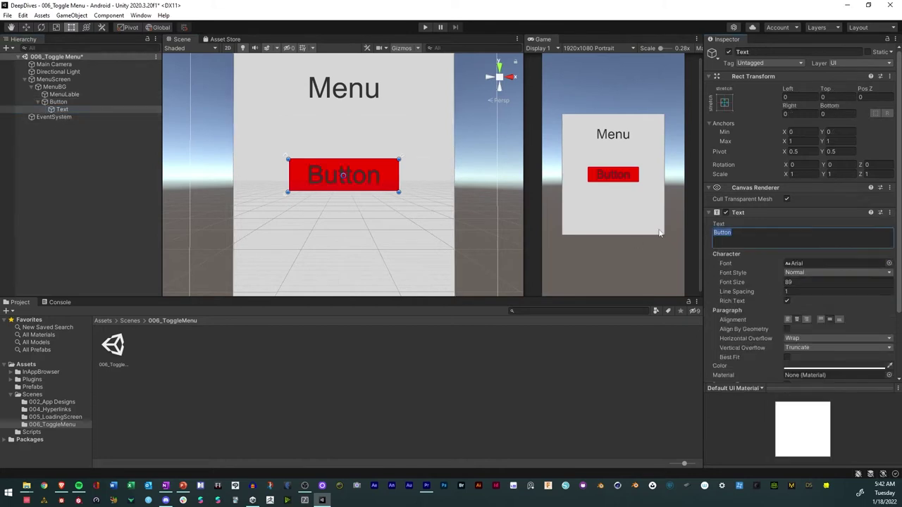
text(Cl)
key(BackSpace)
key(BackSpace)
text(Back)
click(834, 365)
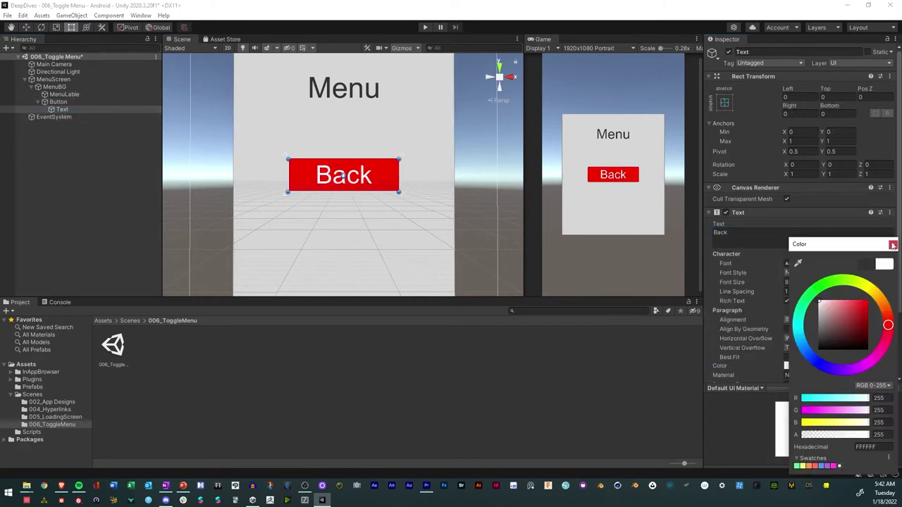
click(810, 282)
- Add a dummy body text object inside MenuBG
right_click(114, 85)
mouse_move(134, 263)
click(270, 263)
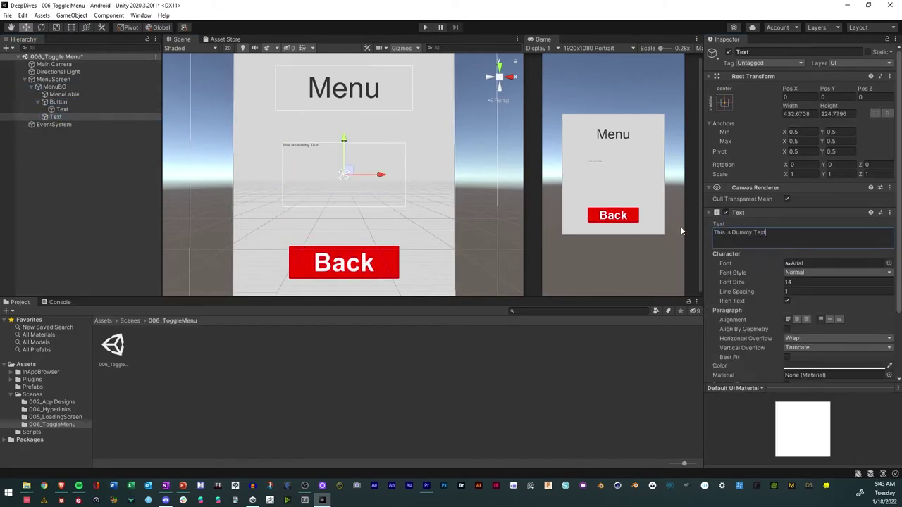
click(831, 320)
- Add a MenuToggle under MenuScreen and give its Background a size of 150
right_click(110, 77)
click(191, 330)
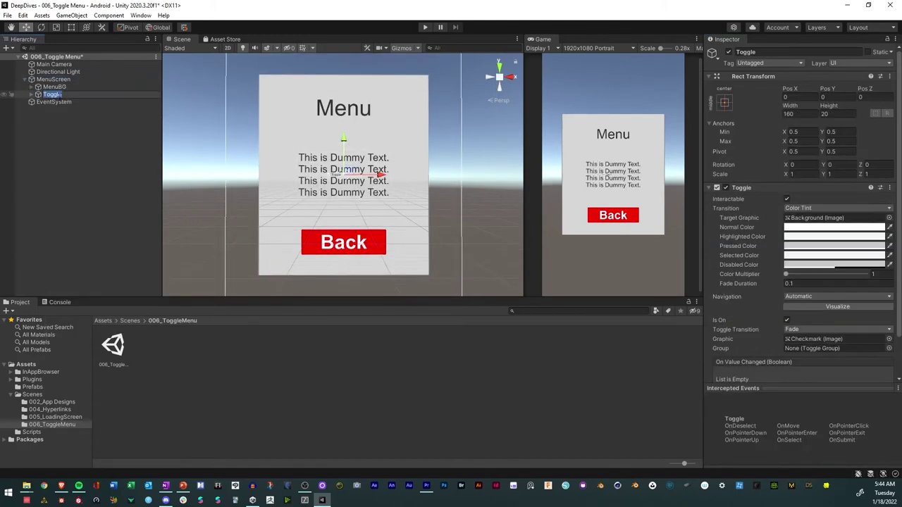
text(MenuToggle)
key(Return)
key(f)
click(33, 94)
click(65, 101)
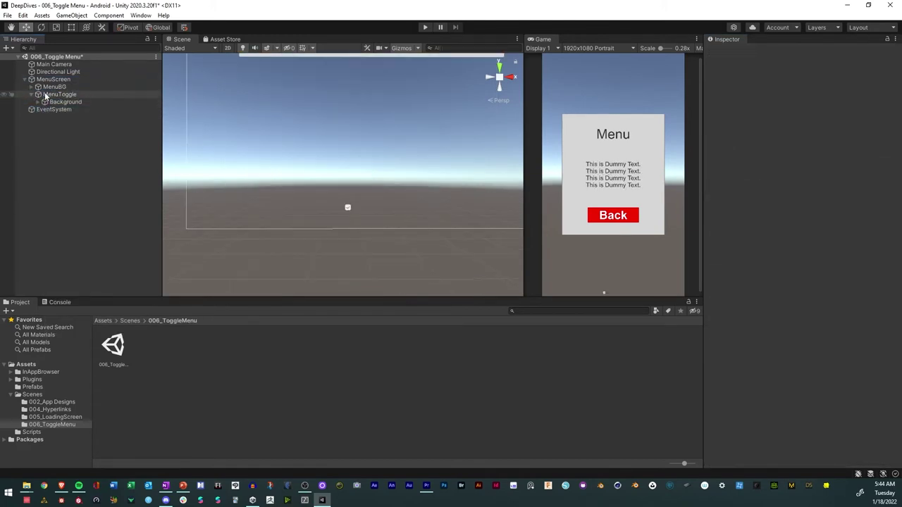
text(150)
key(Tab)
text(150)
- Stretch the Checkmark to fill the toggle, using the Knob sprite in bright green
click(59, 94)
click(72, 109)
click(725, 103)
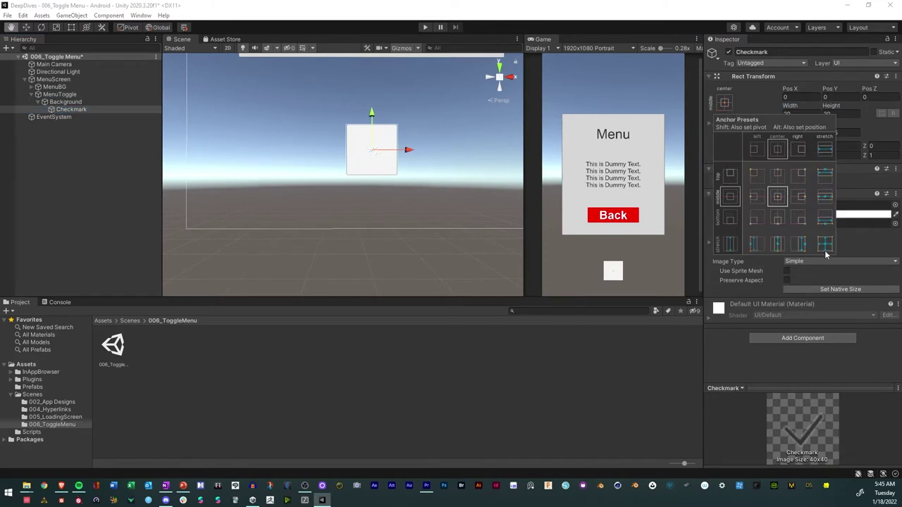
alt+click(825, 243)
click(846, 204)
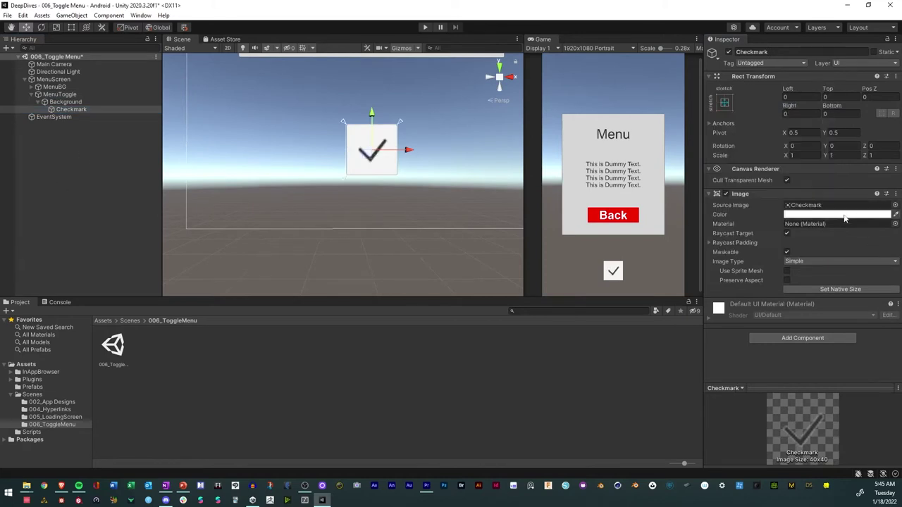
click(894, 204)
click(543, 176)
double_click(544, 176)
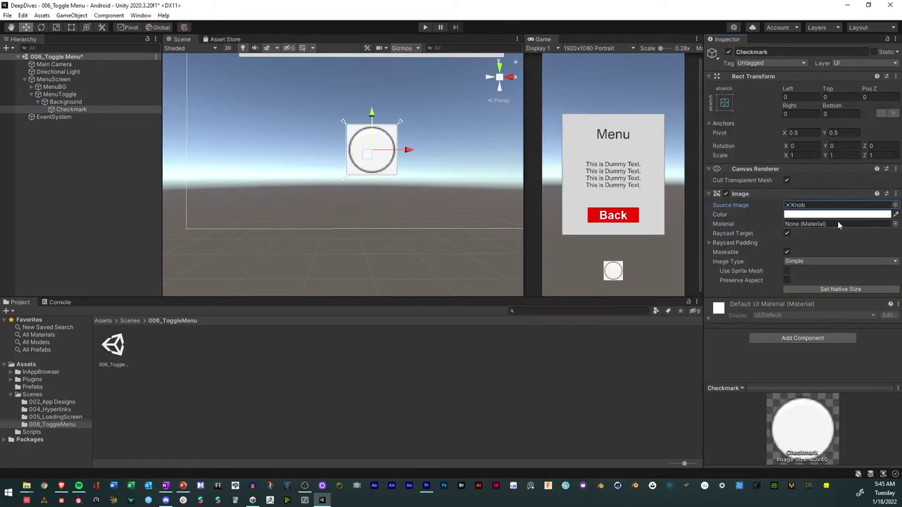
click(844, 215)
click(821, 252)
click(863, 268)
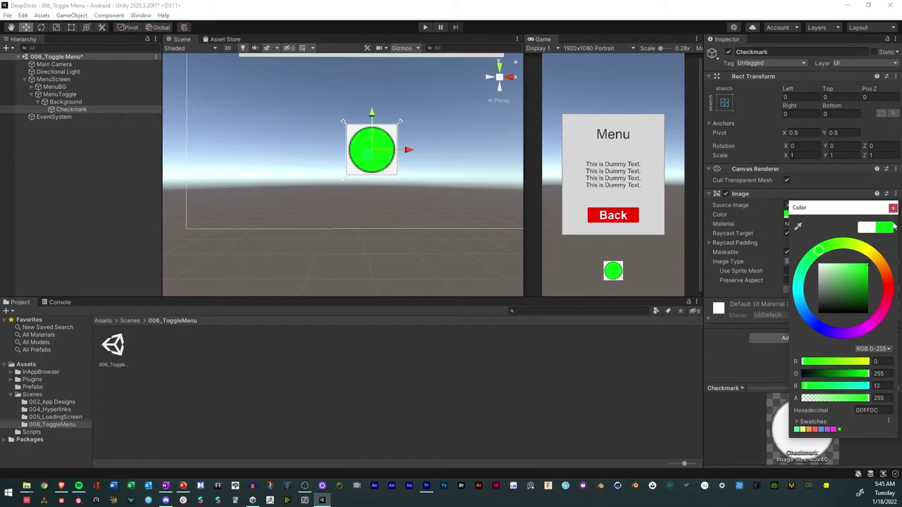
click(892, 207)
- Add an On Value Changed event calling GameObject.SetActive on MenuBG
click(43, 103)
click(59, 94)
scroll(753, 279, down, 2)
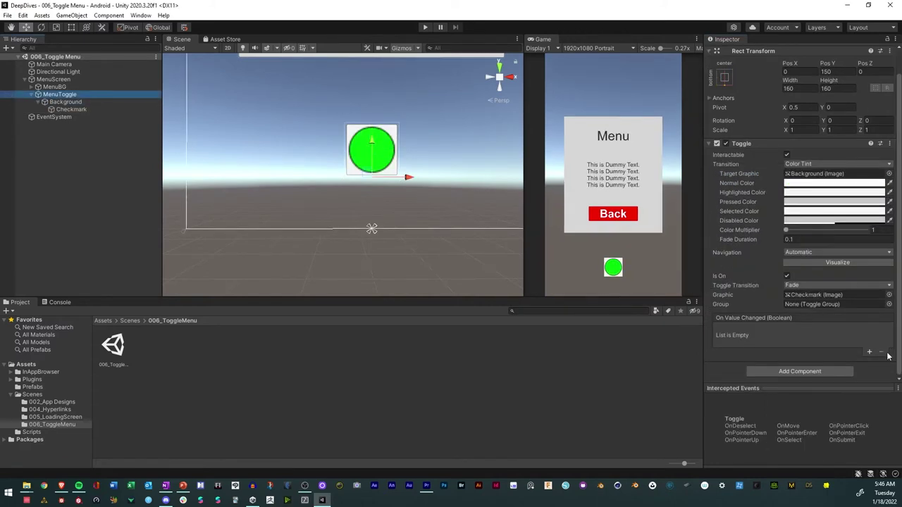
click(868, 351)
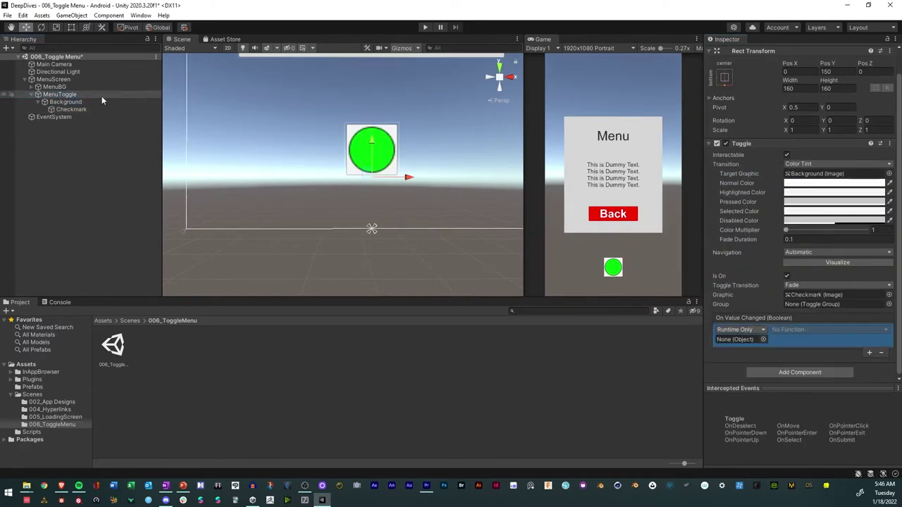
drag(49, 88, 736, 339)
click(811, 329)
mouse_move(816, 354)
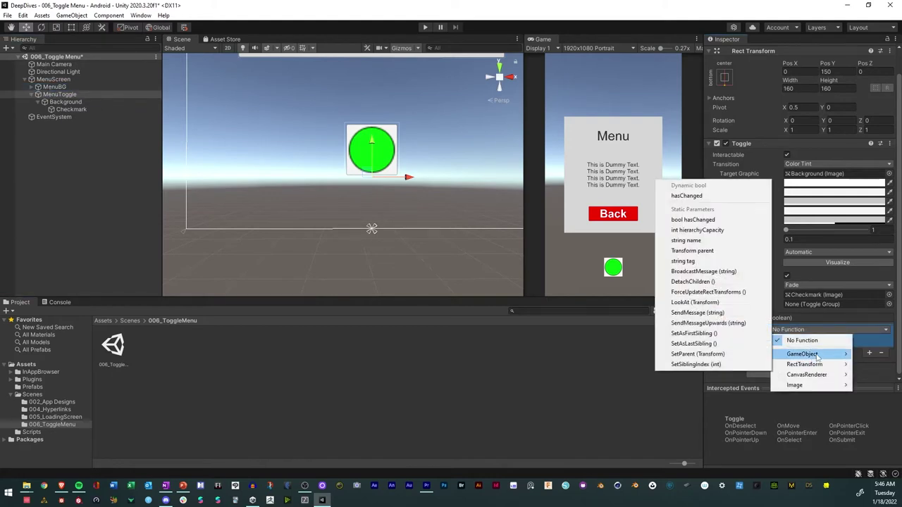
click(687, 374)
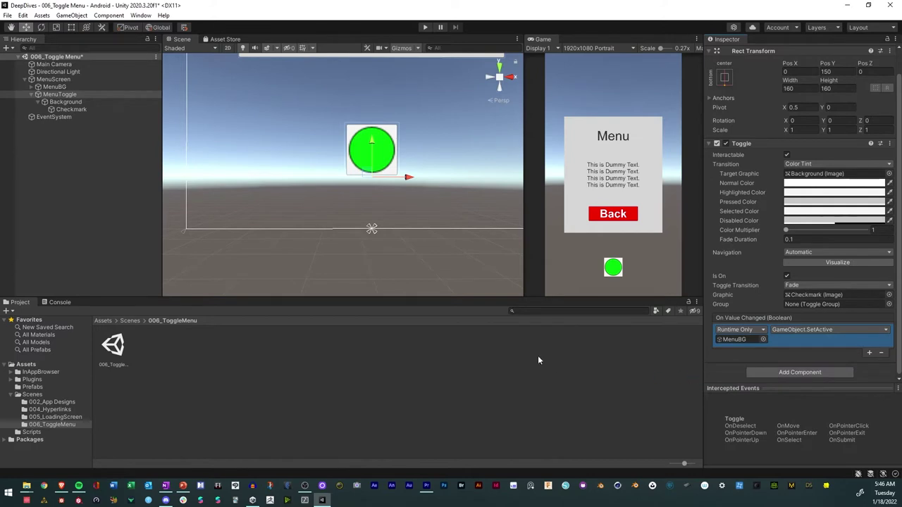
- Test in Play mode by flipping the toggle repeatedly to hide and show the menu
key(ctrl+p)
click(613, 267)
click(613, 268)
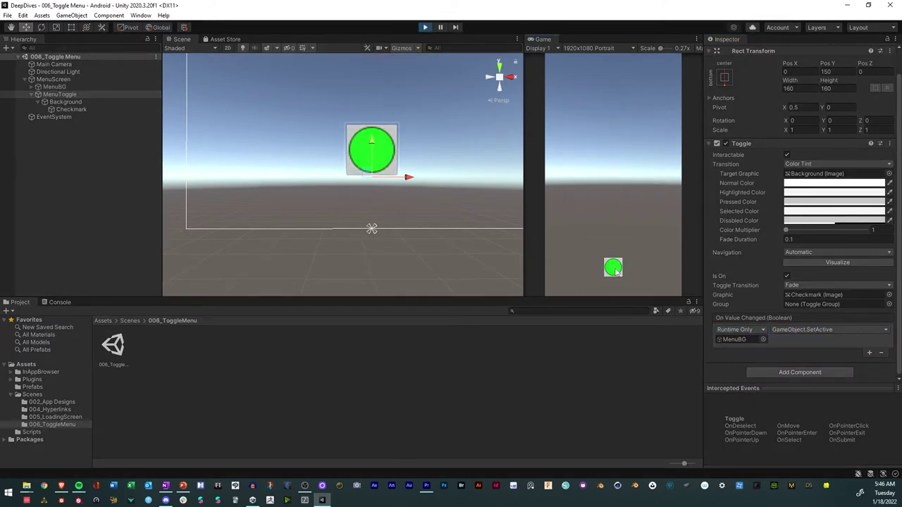
click(613, 268)
click(613, 268)
click(613, 268)
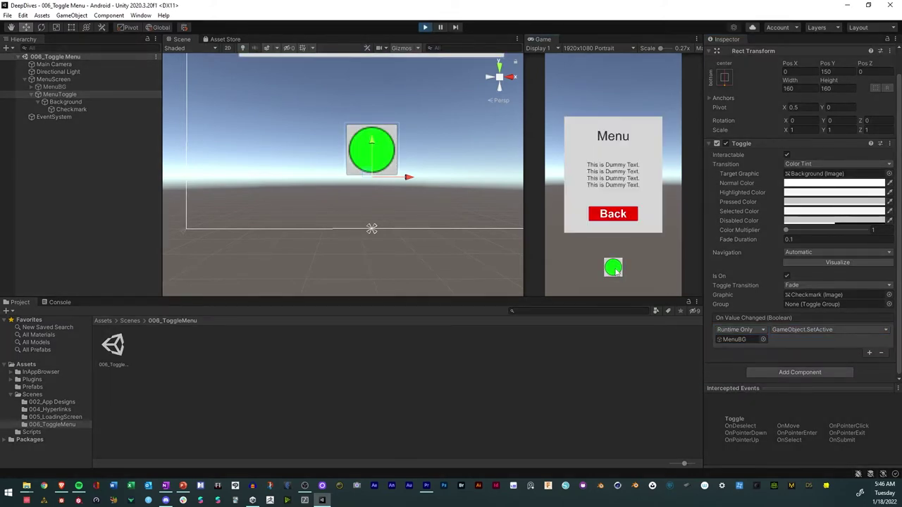
click(613, 268)
click(613, 268)
click(613, 268)
click(613, 268)
click(613, 268)
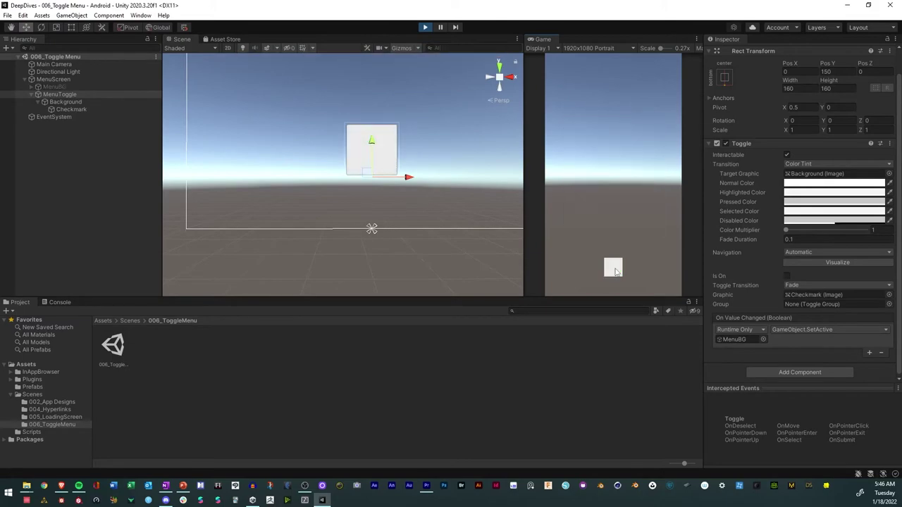
click(613, 268)
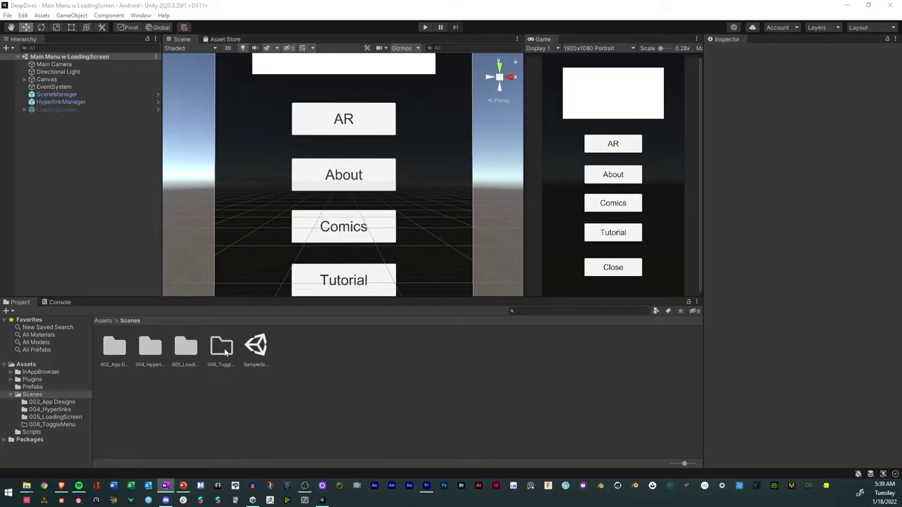
- Create a new scene asset inside the 006_ToggleMenu folder
double_click(225, 351)
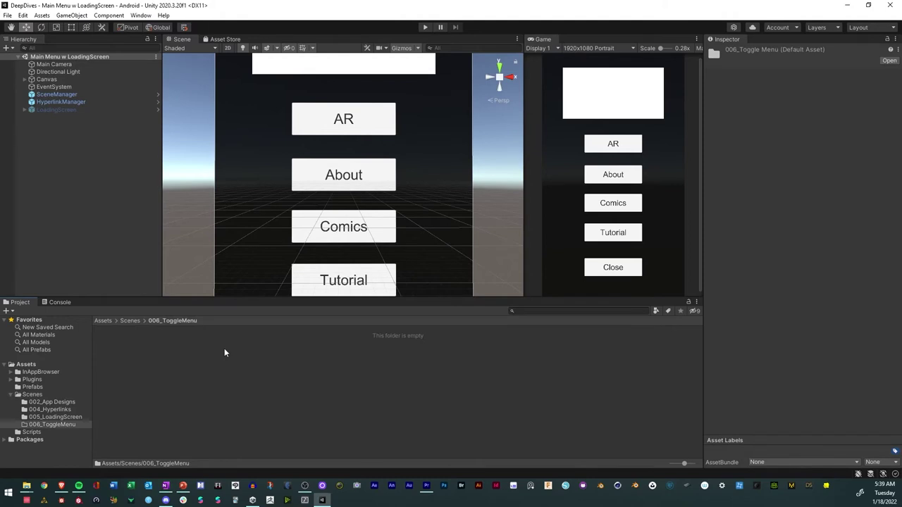
right_click(224, 348)
mouse_move(305, 102)
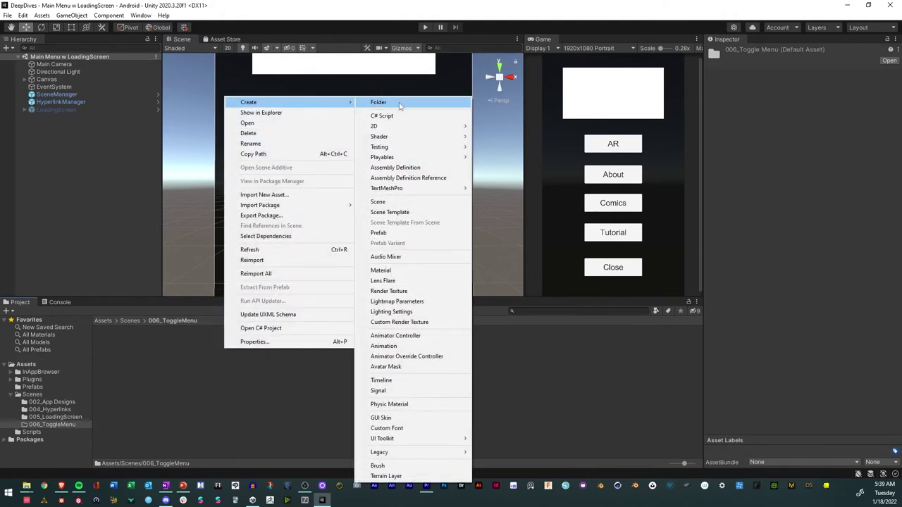
click(381, 203)
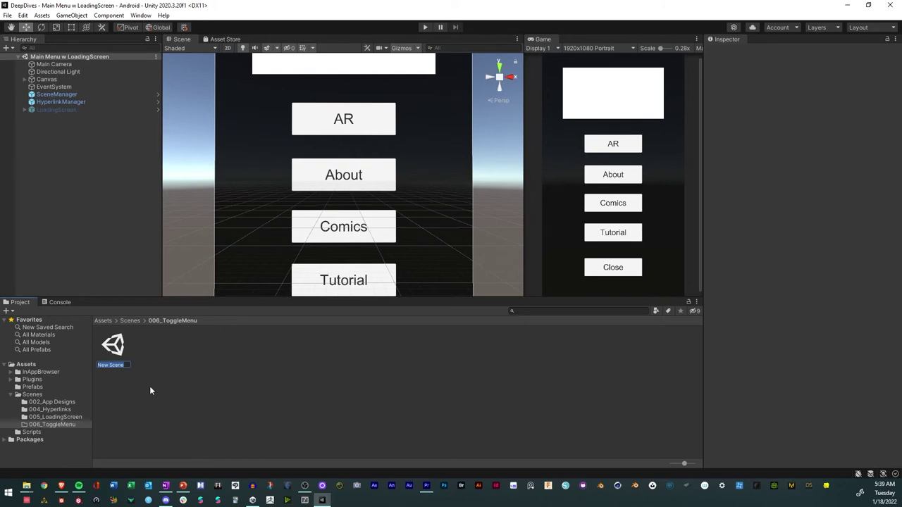
- Name the scene '006_Toggle Menu' and open it
text(00)
key(BackSpace)
key(BackSpace)
text(Toggle Menu)
key(Home)
text(006_)
key(Return)
double_click(112, 346)
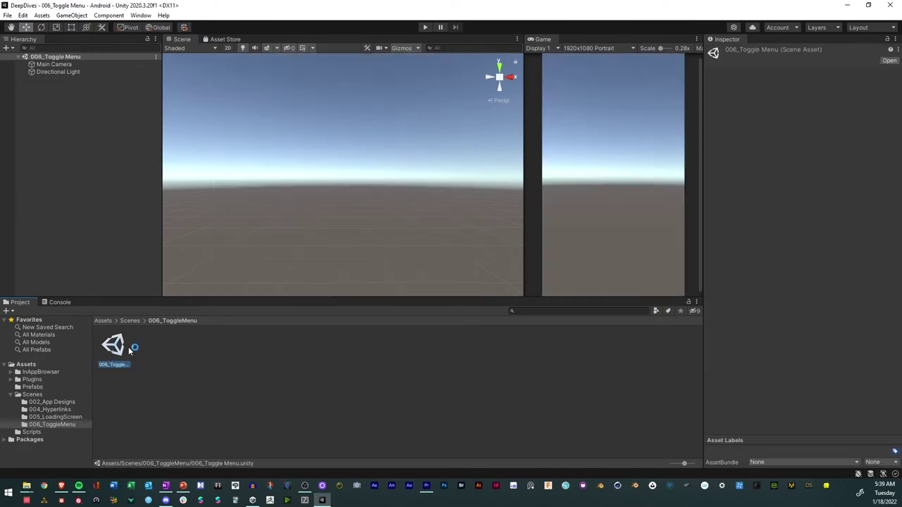
- Add a UI canvas named MenuScreen to the scene
right_click(66, 121)
mouse_move(124, 295)
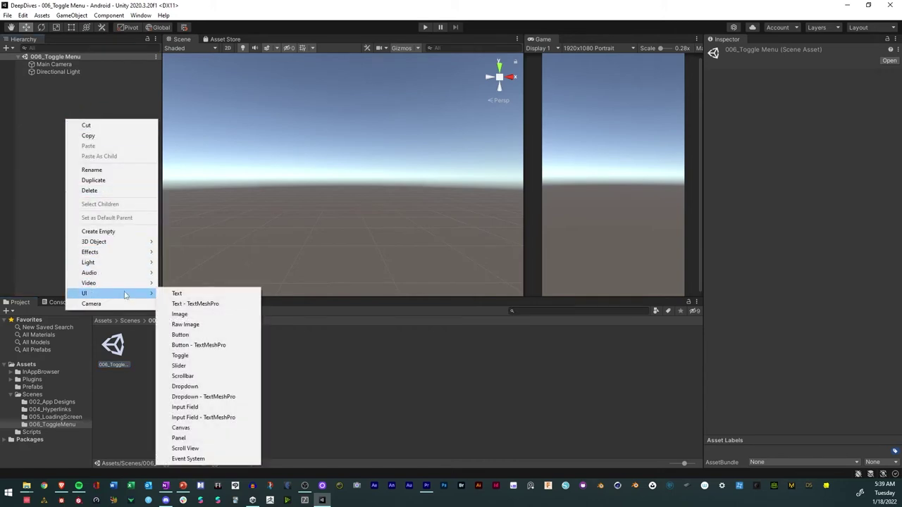
click(190, 428)
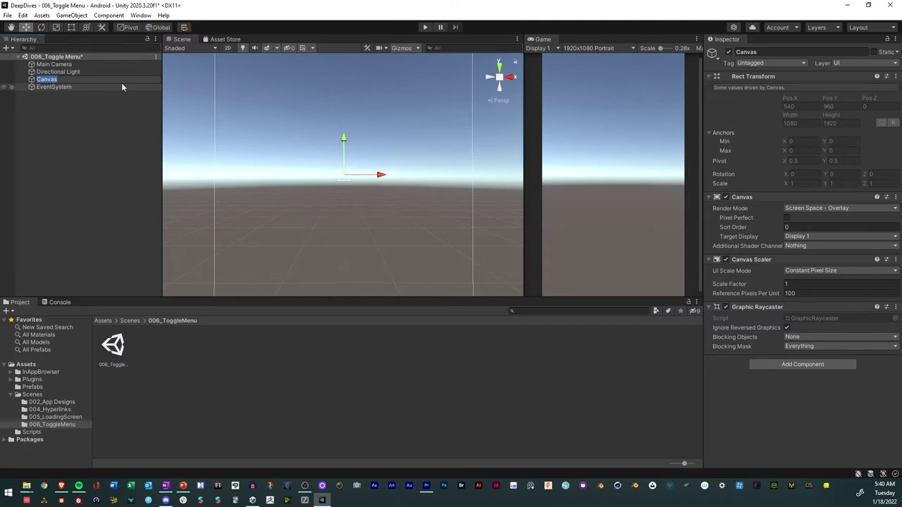
text(MenuScreen)
key(Return)
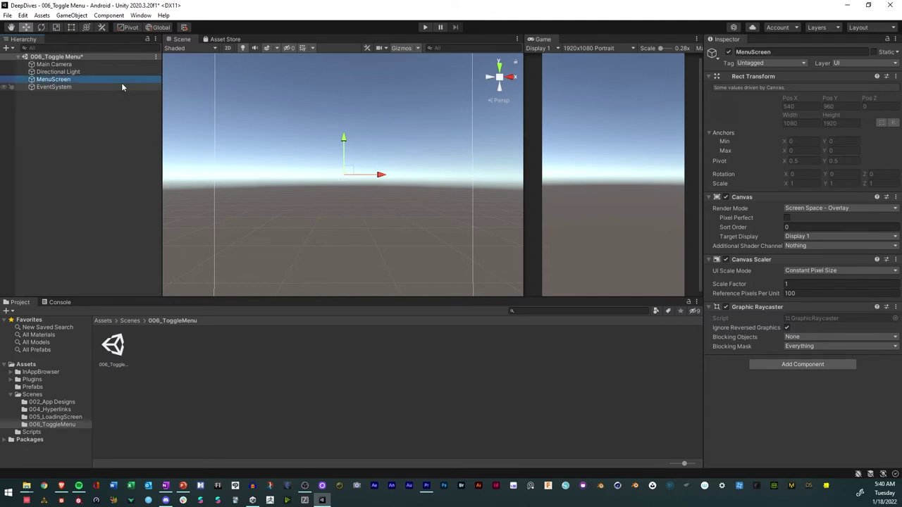
- Set the Canvas Scaler to Scale With Screen Size, 1080×1920 reference, match 0.5
click(805, 209)
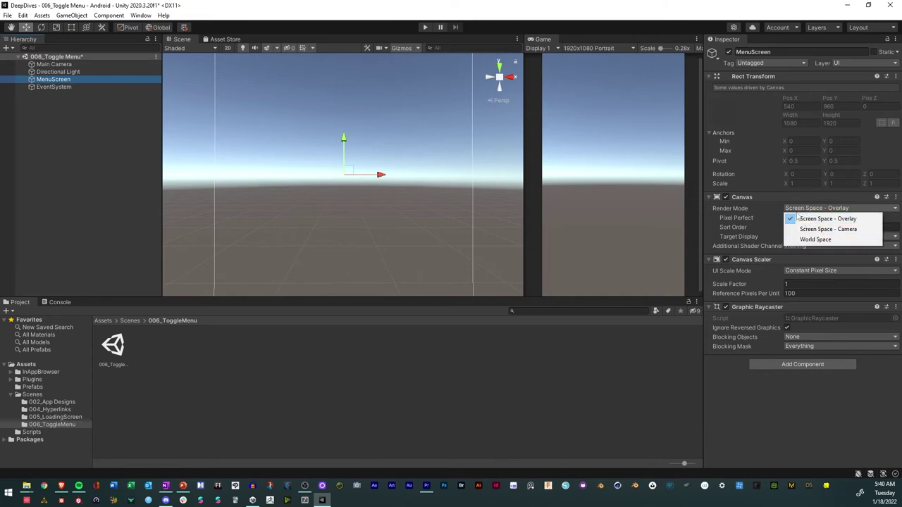
click(806, 271)
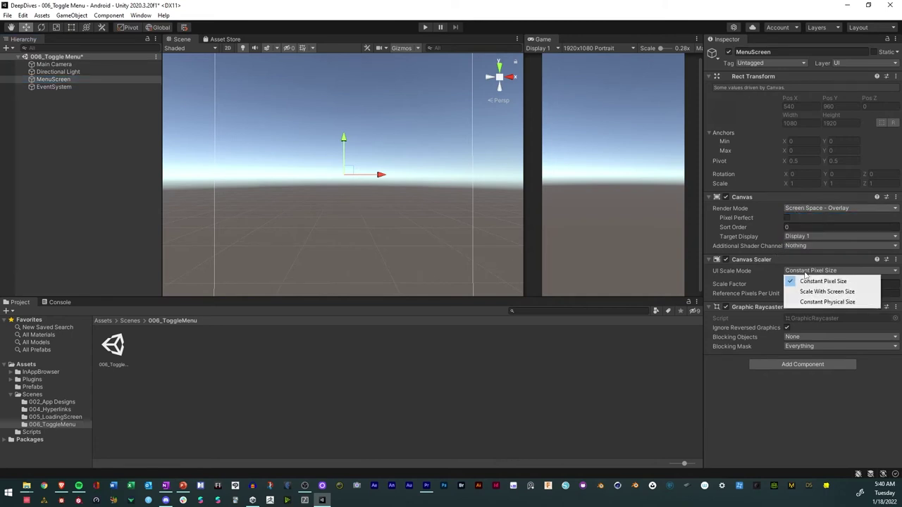
click(804, 296)
click(797, 284)
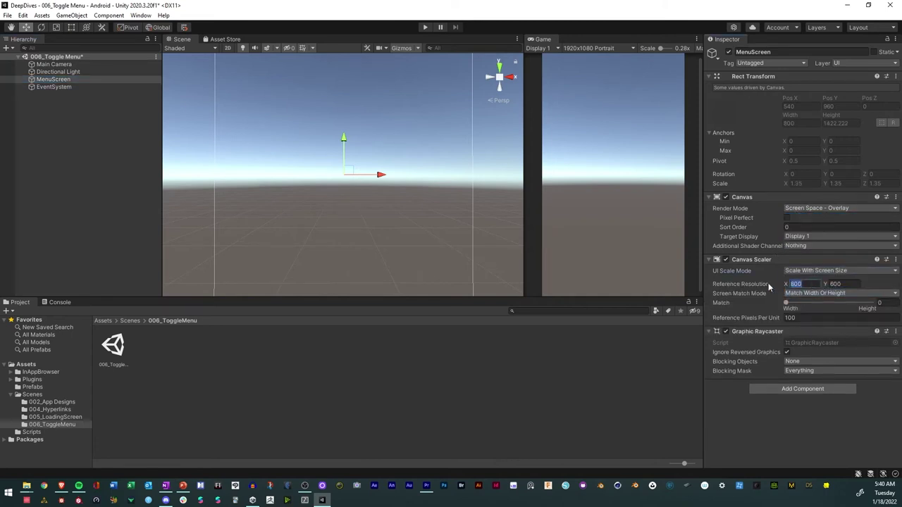
text(1080)
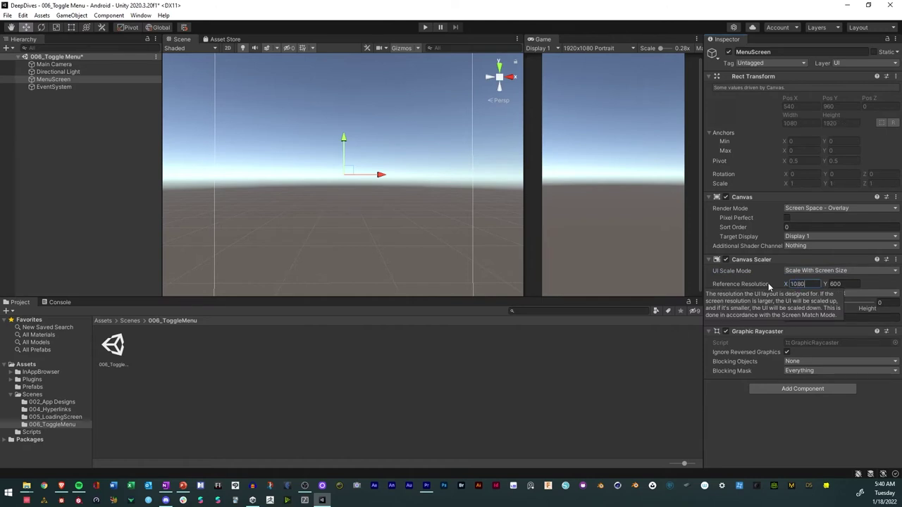
key(Tab)
text(1920)
key(Tab)
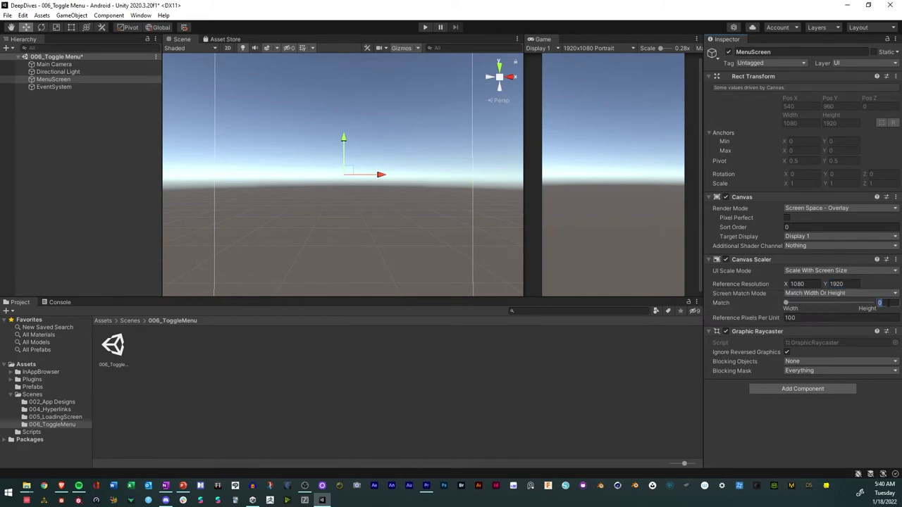
text(.5)
key(Return)
key(f)
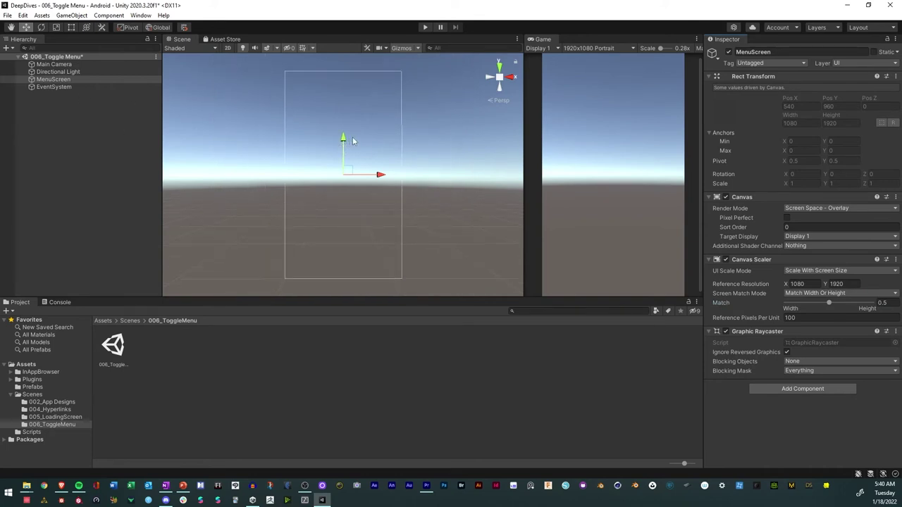
scroll(353, 141, up, 1)
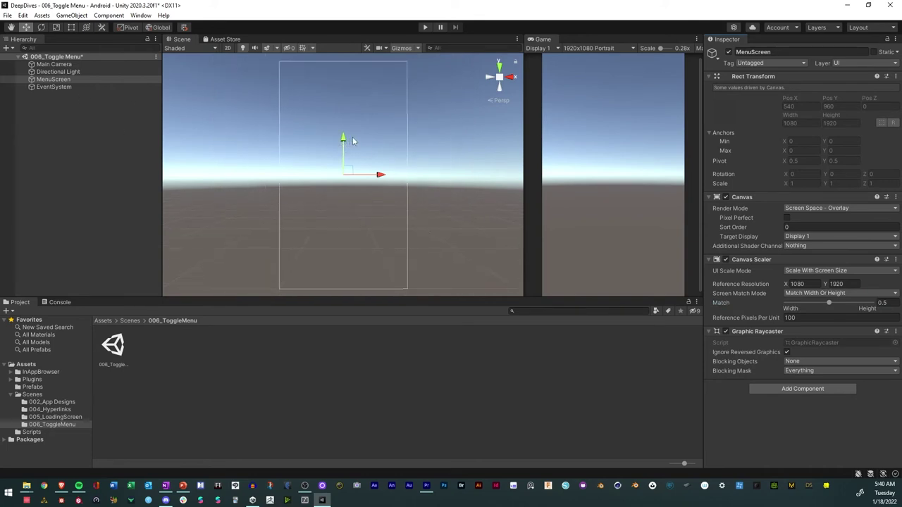
- Add a panel named MenuBG inside MenuScreen
right_click(55, 80)
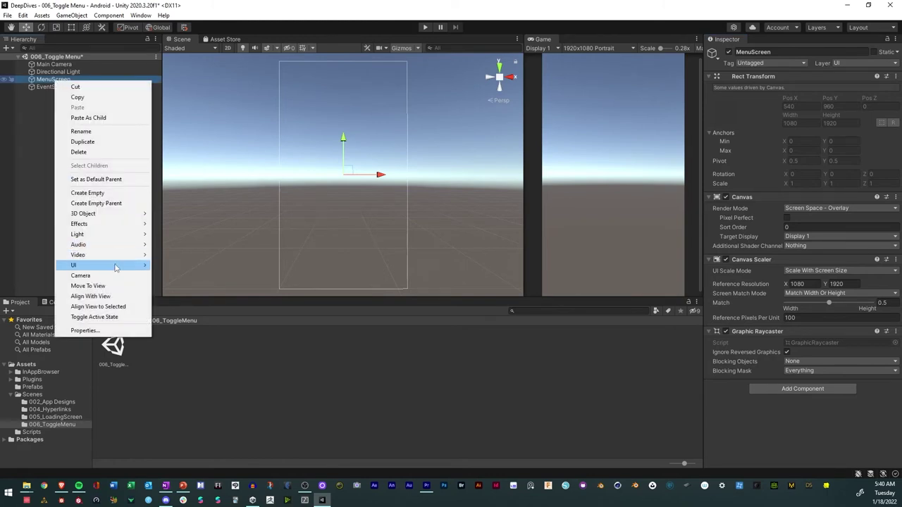
mouse_move(116, 268)
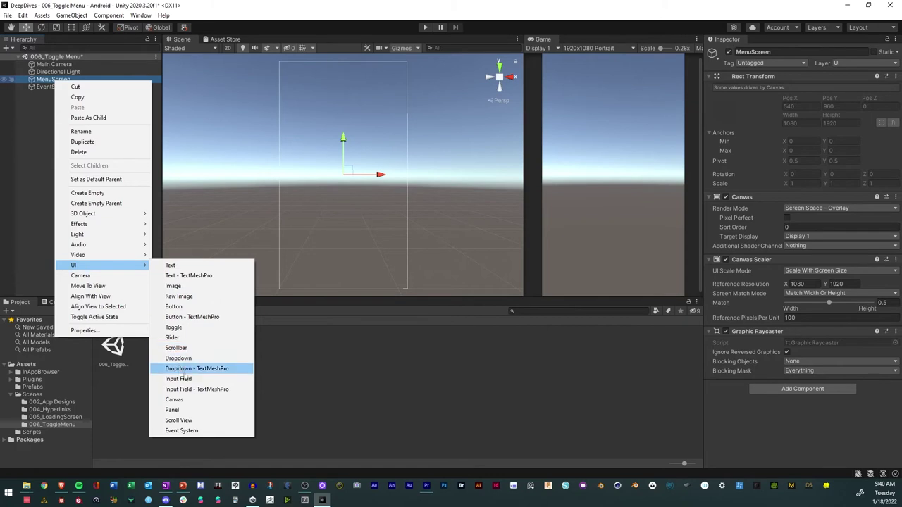
click(182, 410)
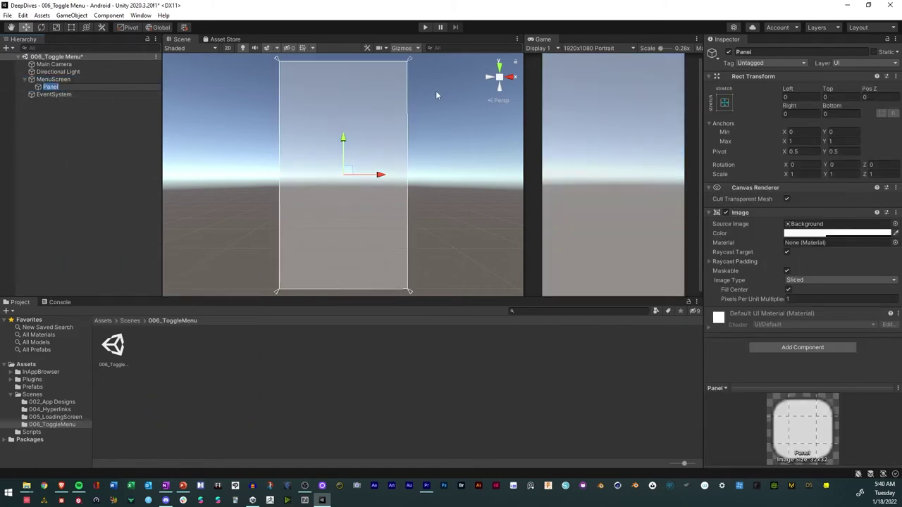
text(MenuBG)
click(86, 139)
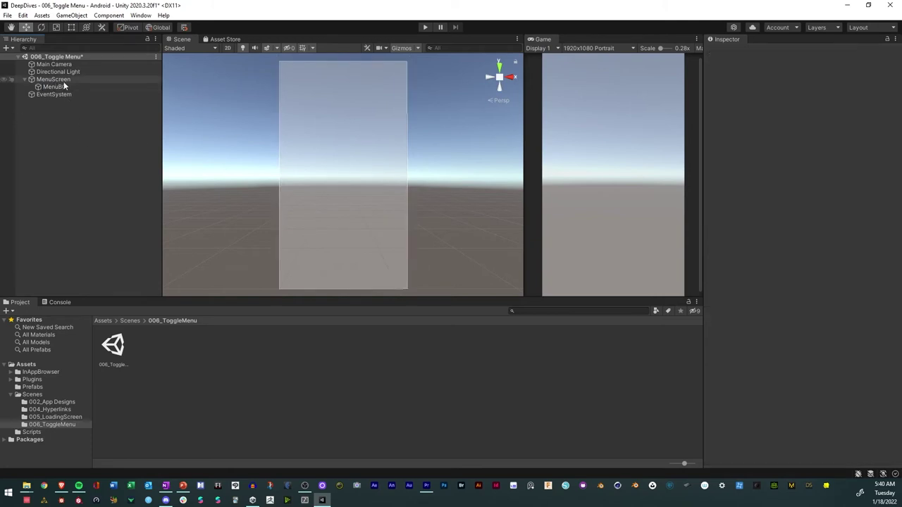
click(56, 87)
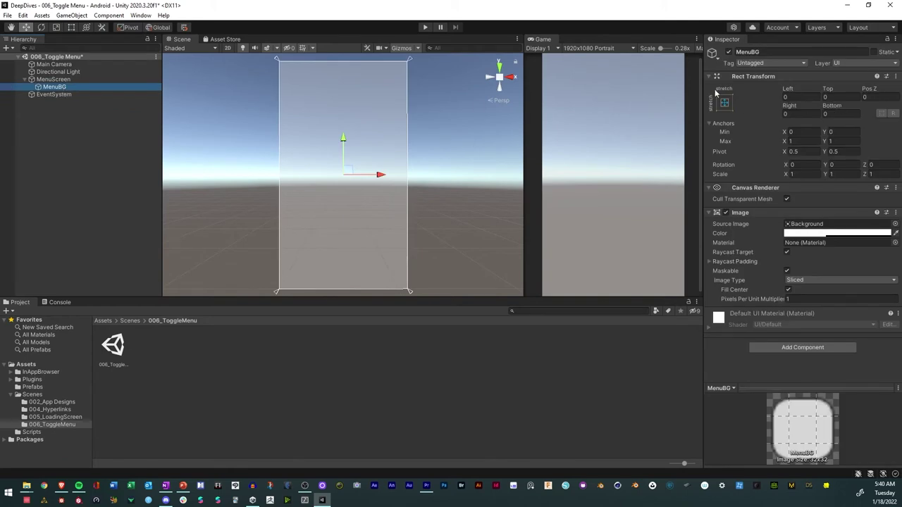
click(70, 28)
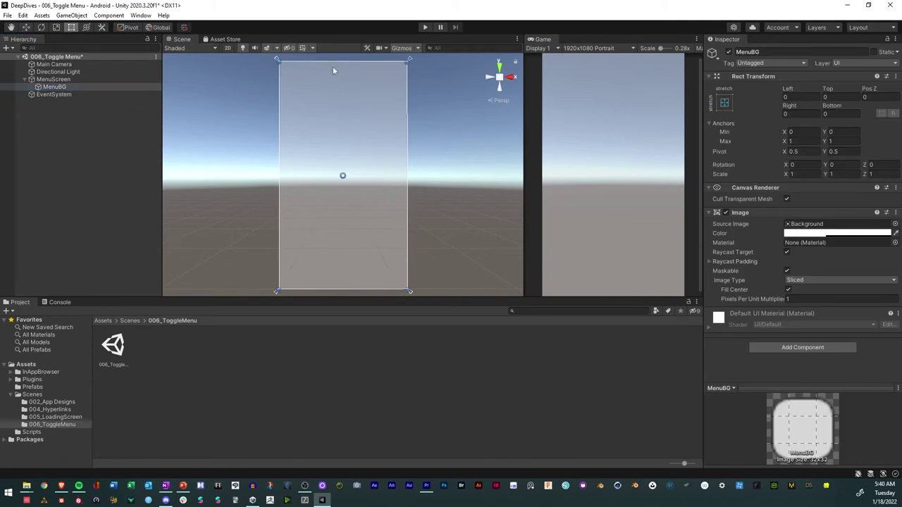
drag(369, 62, 373, 140)
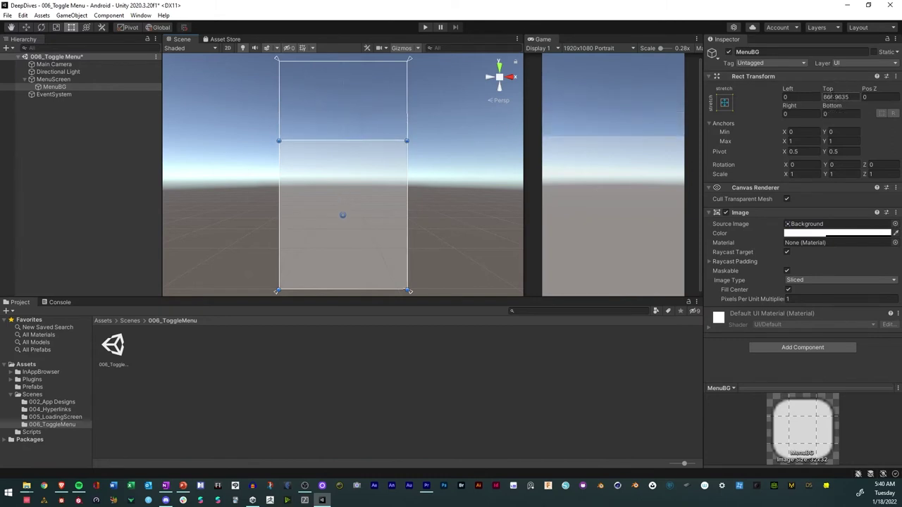
- Set MenuBG's Rect Transform to Top 500, Bottom 500, Left 150, Right 150
click(854, 96)
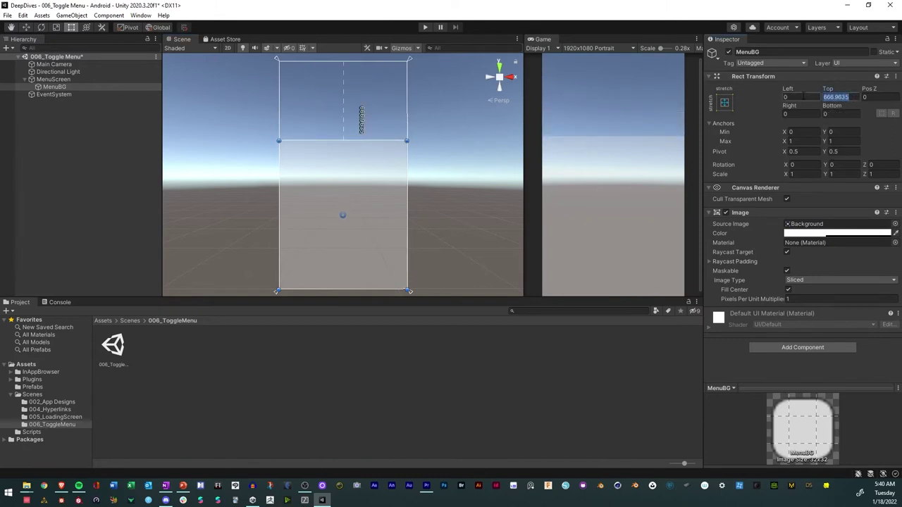
text(500)
key(Tab)
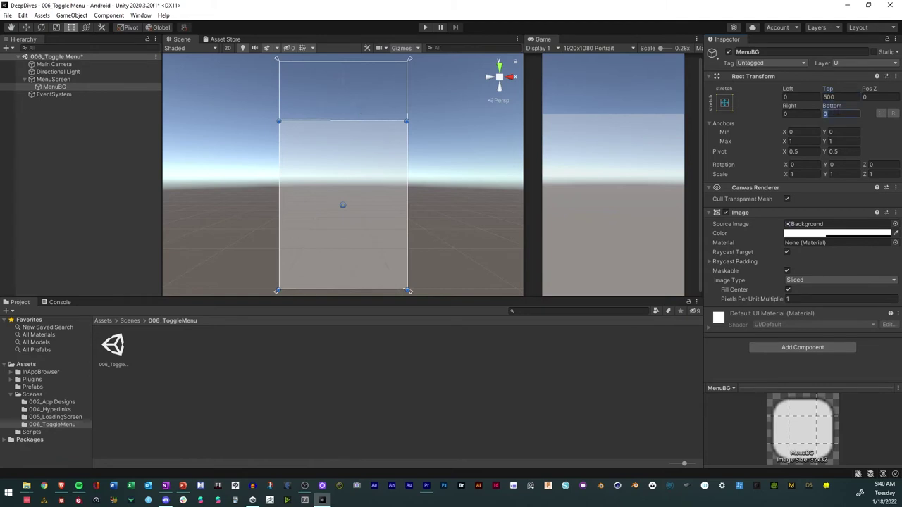
text(500)
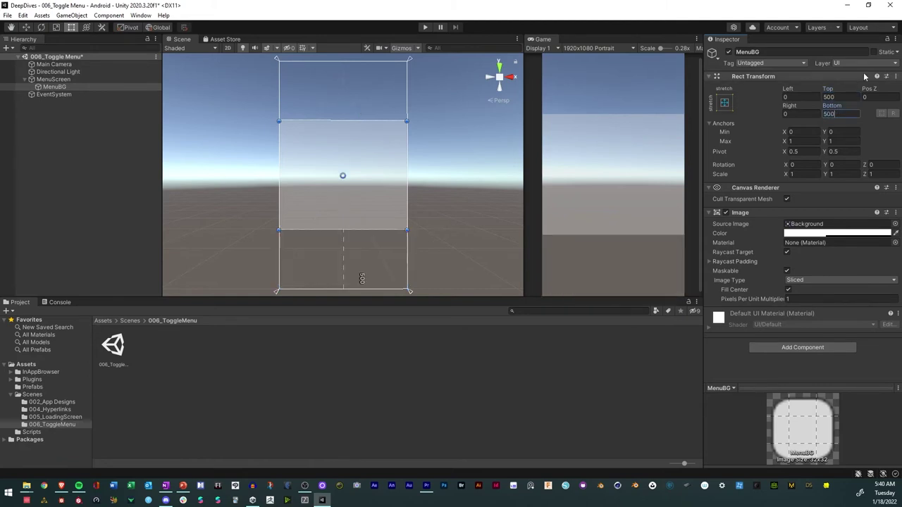
click(799, 98)
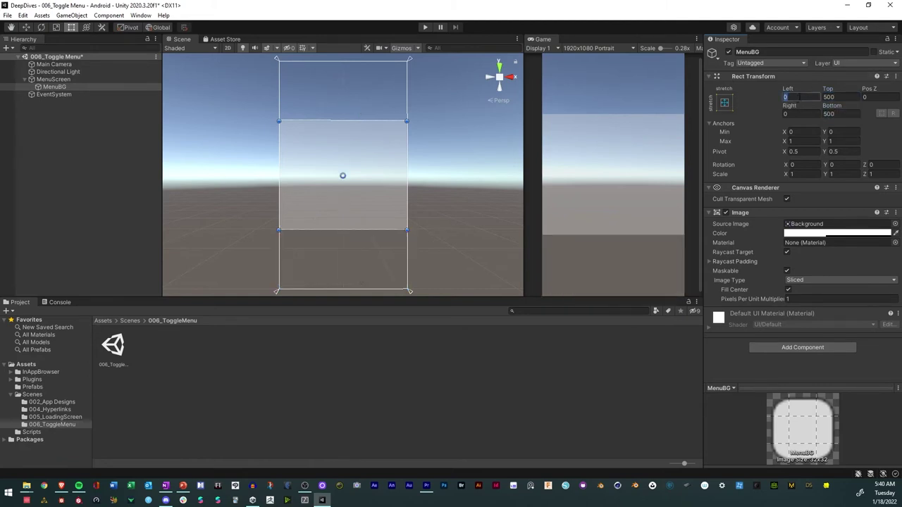
text(3)
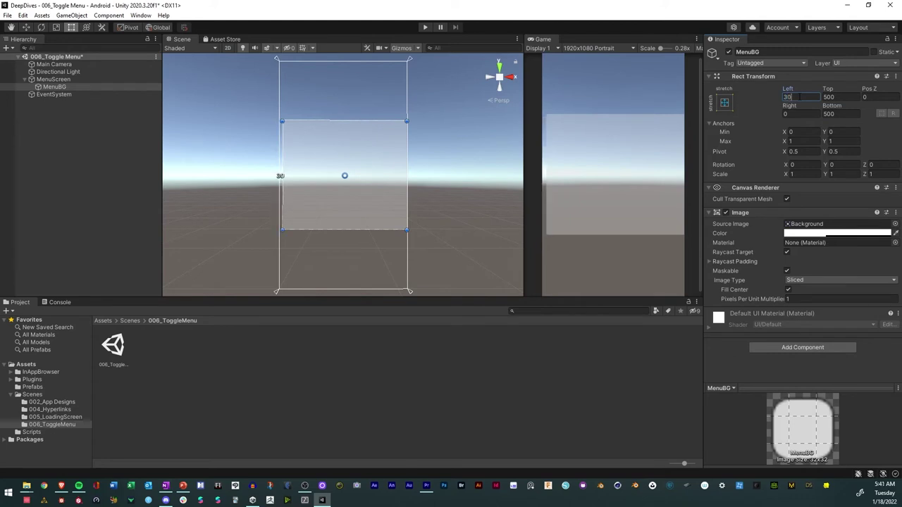
text(00)
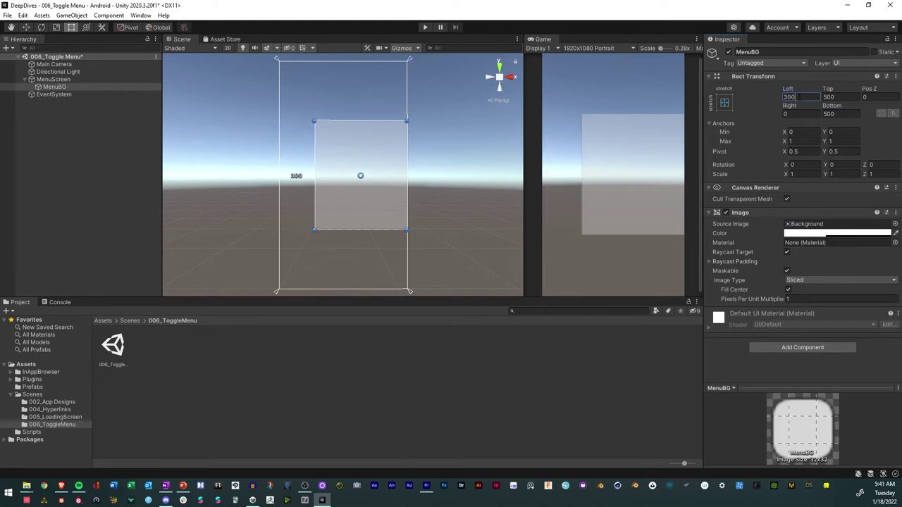
key(BackSpace)
key(BackSpace)
key(BackSpace)
text(15)
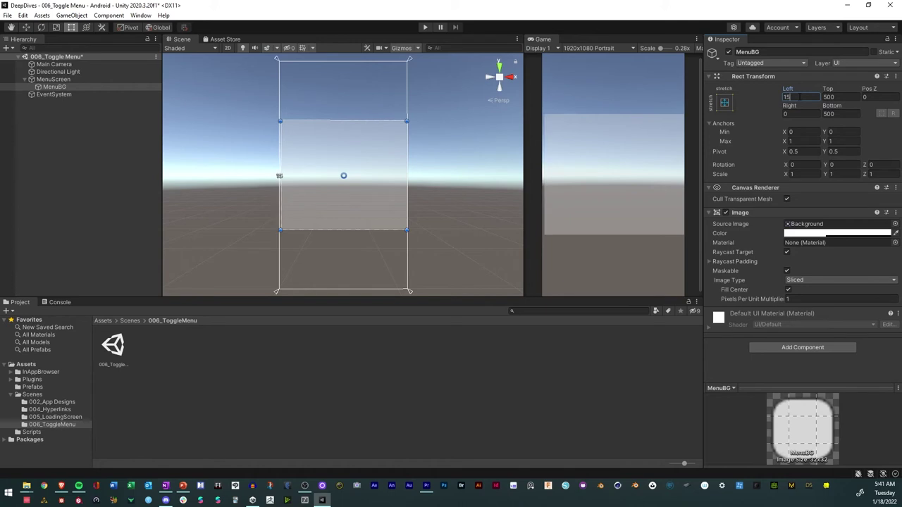
text(0)
click(814, 115)
text(1)
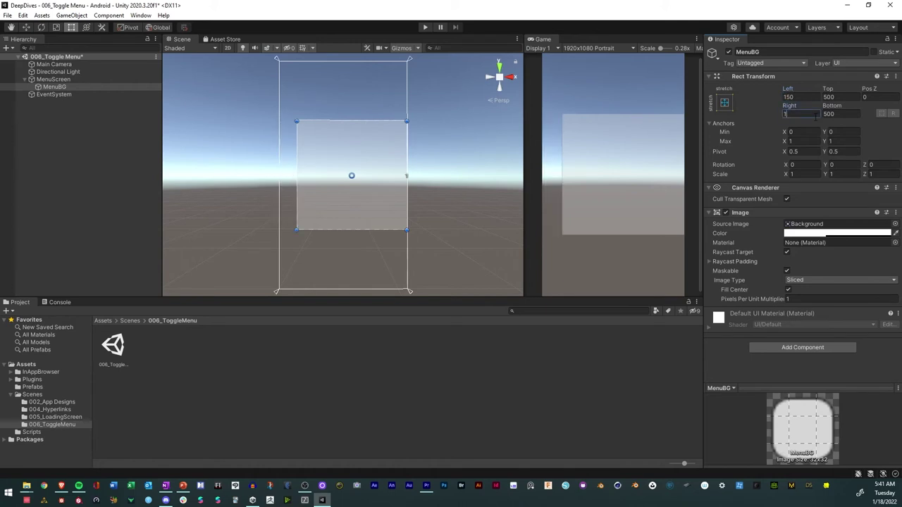
text(50)
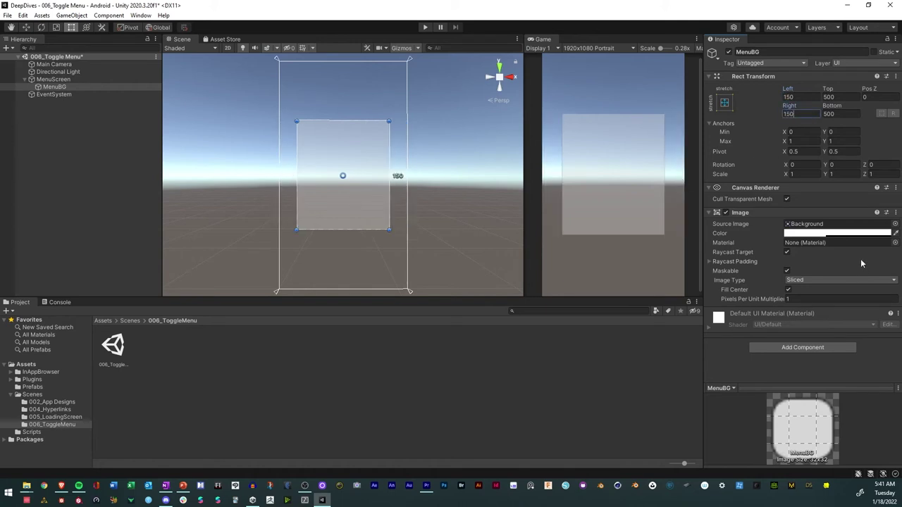
- Raise MenuBG's image colour alpha to 255
click(821, 234)
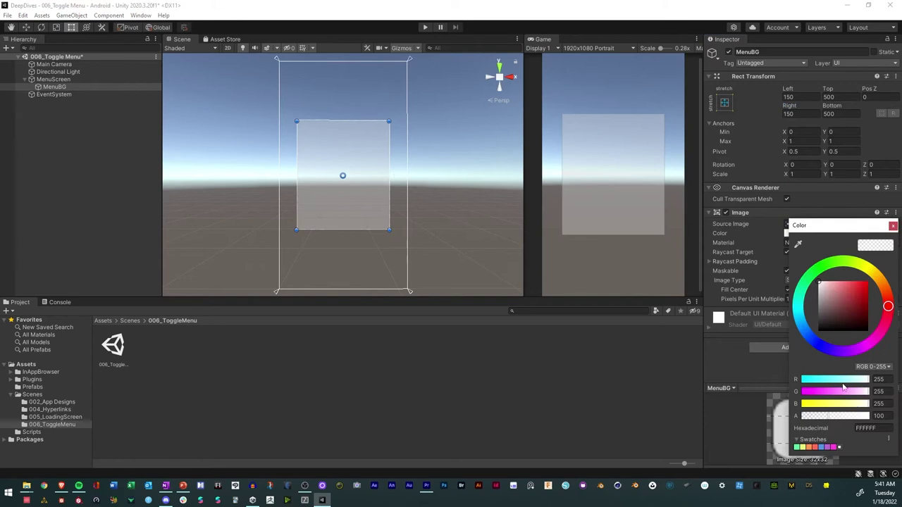
drag(829, 415, 874, 417)
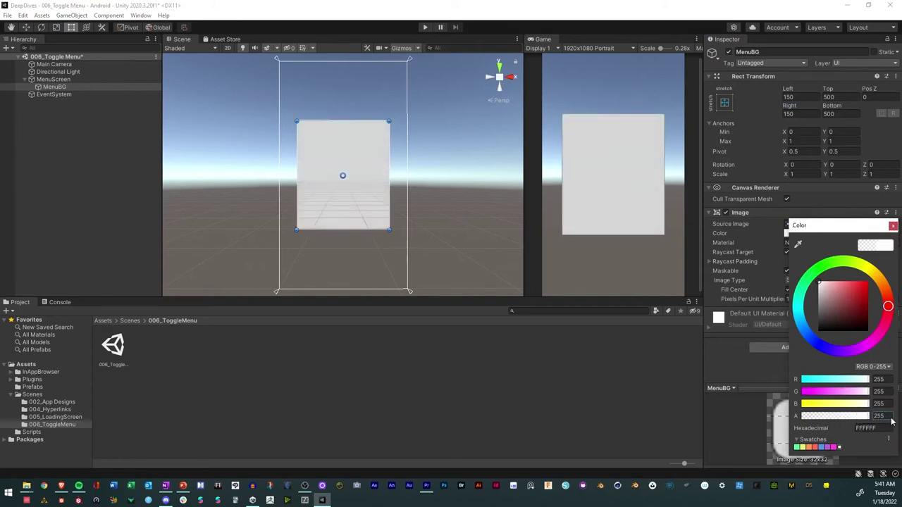
click(892, 225)
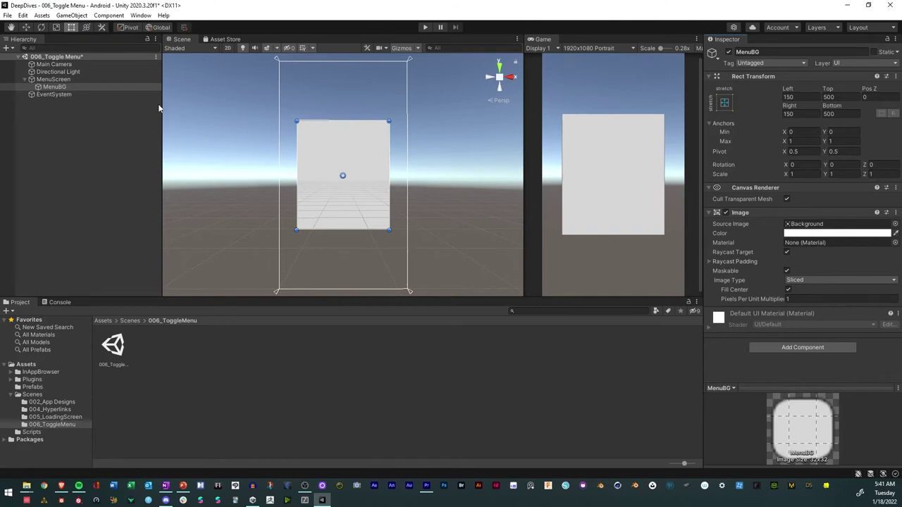
- Add a Text object inside MenuBG and enlarge its text box
right_click(57, 87)
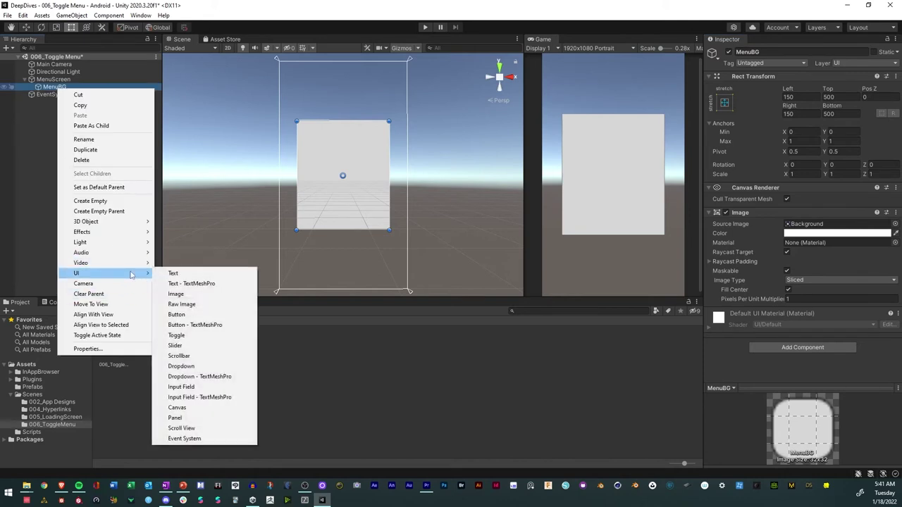
click(181, 273)
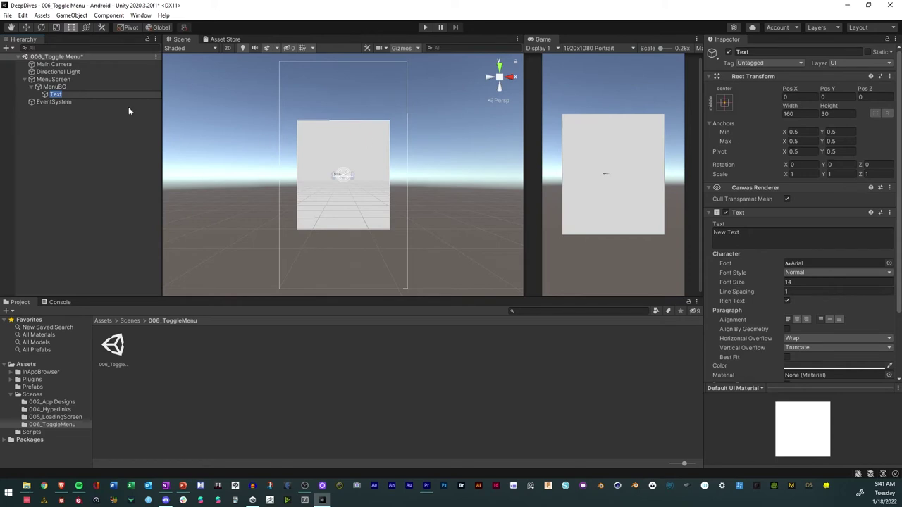
scroll(358, 181, up, 2)
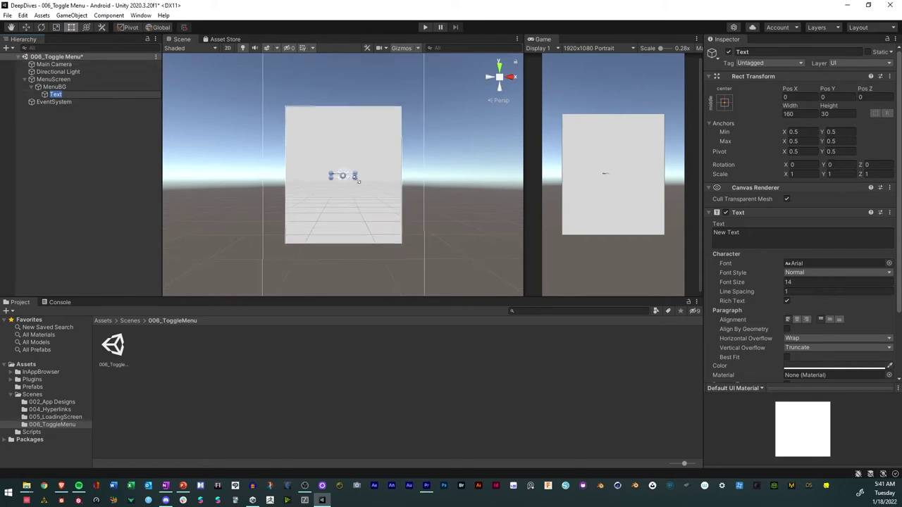
alt+drag(356, 173, 383, 161)
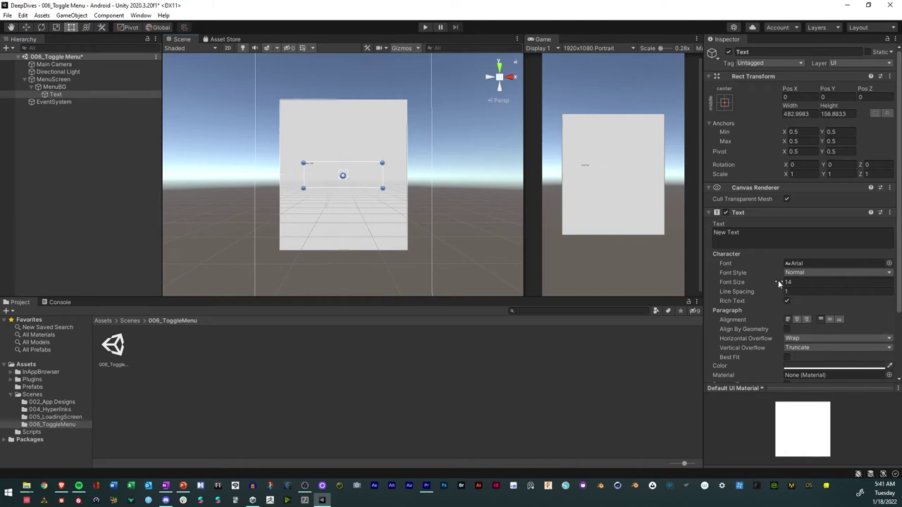
- Make the label read 'Menu' at font size 102, centred both ways, and move it near the panel top
drag(778, 282, 806, 286)
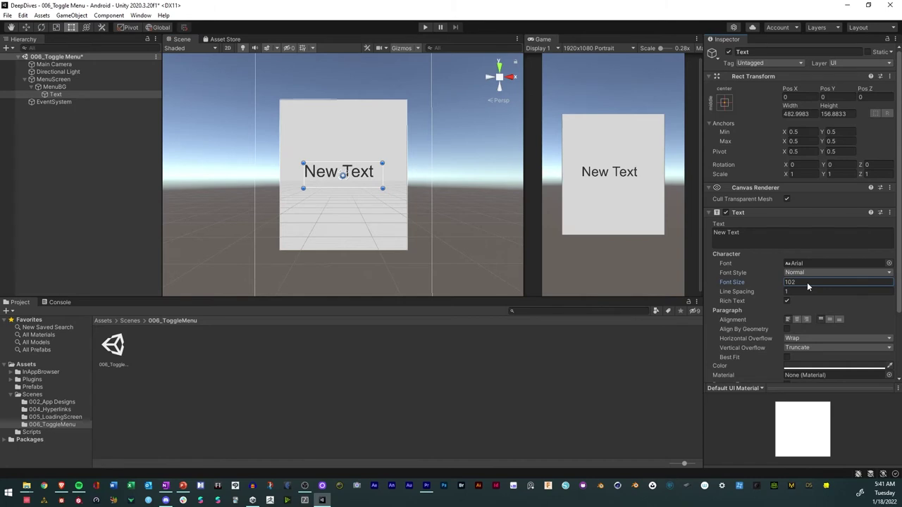
click(797, 319)
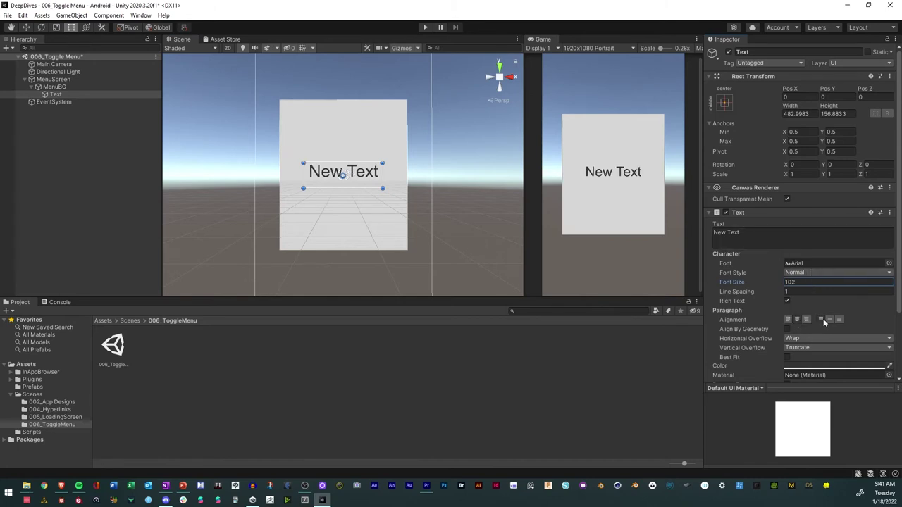
click(829, 319)
click(752, 236)
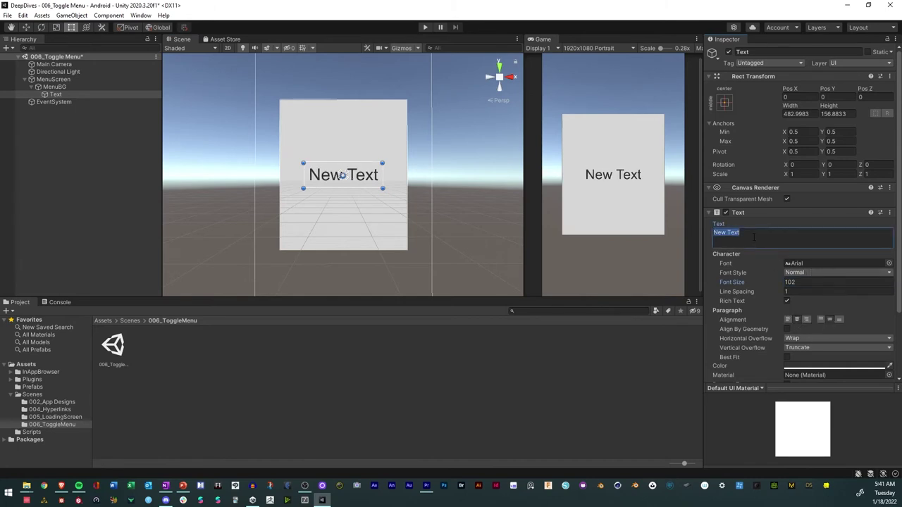
text(Menu)
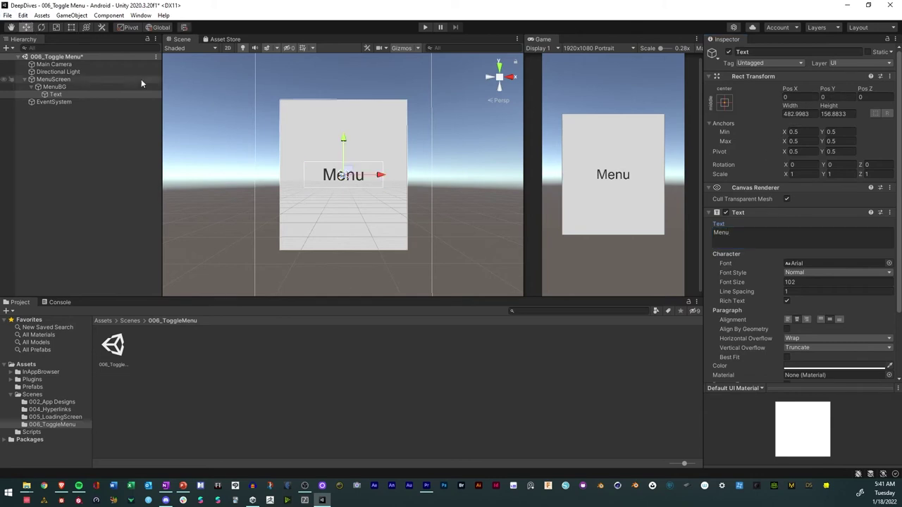
drag(343, 140, 345, 88)
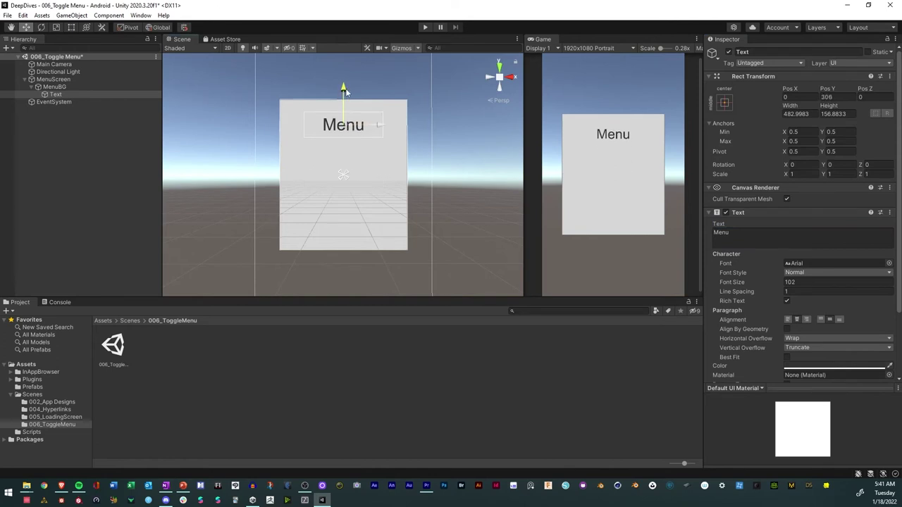
right_click(59, 88)
- Add a Button inside MenuBG and enlarge it to about 389 by 116.5
mouse_move(117, 273)
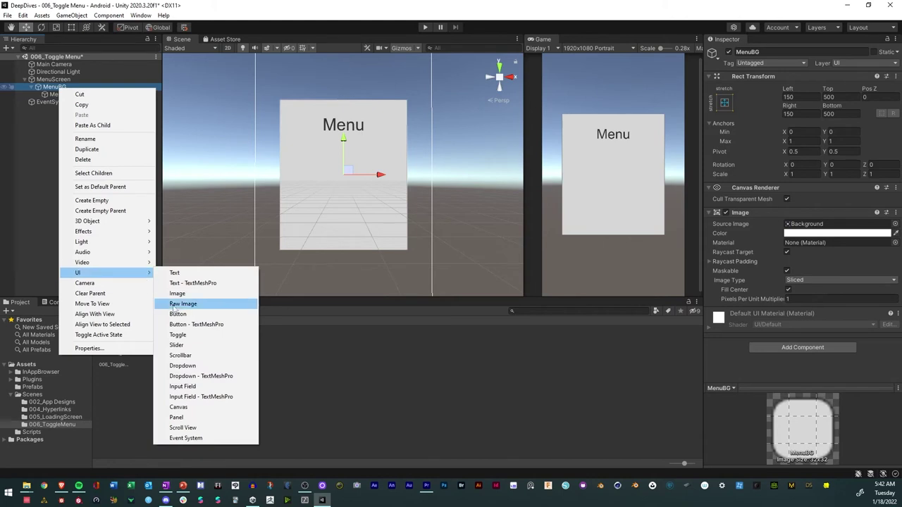
click(190, 315)
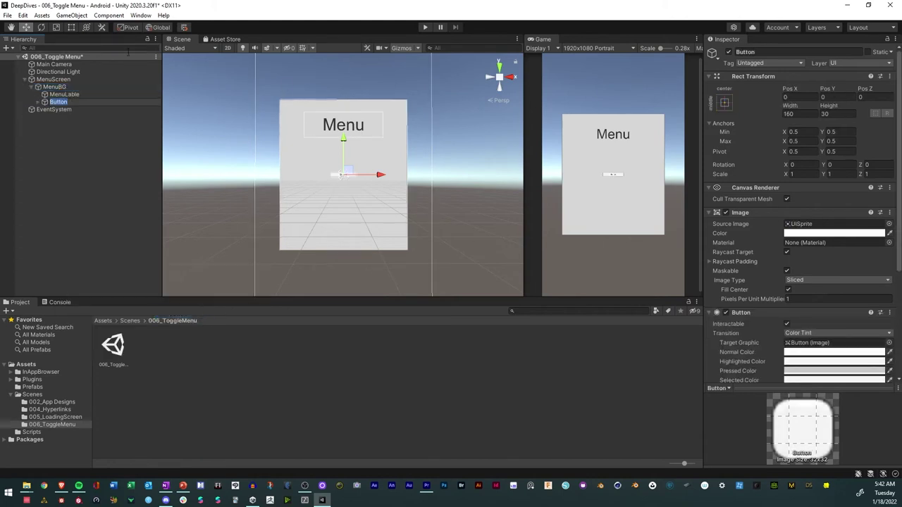
scroll(356, 172, up, 3)
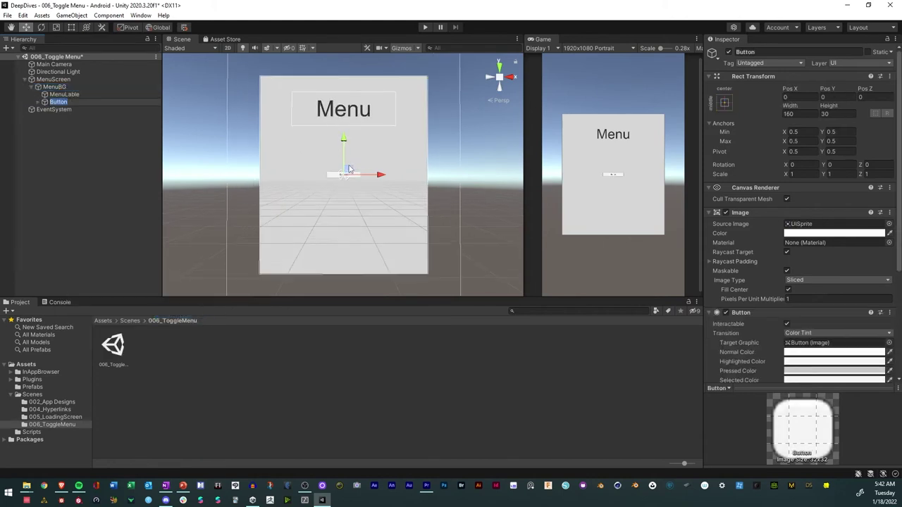
click(71, 27)
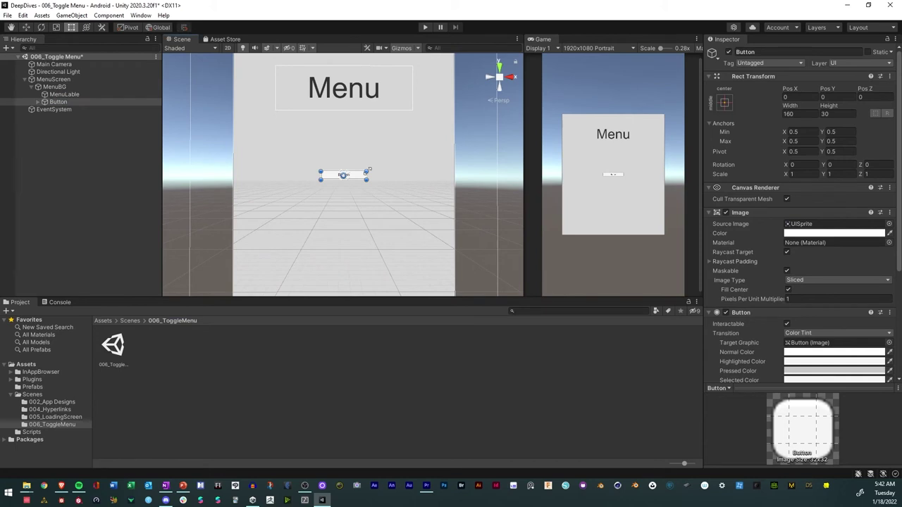
alt+drag(368, 169, 400, 158)
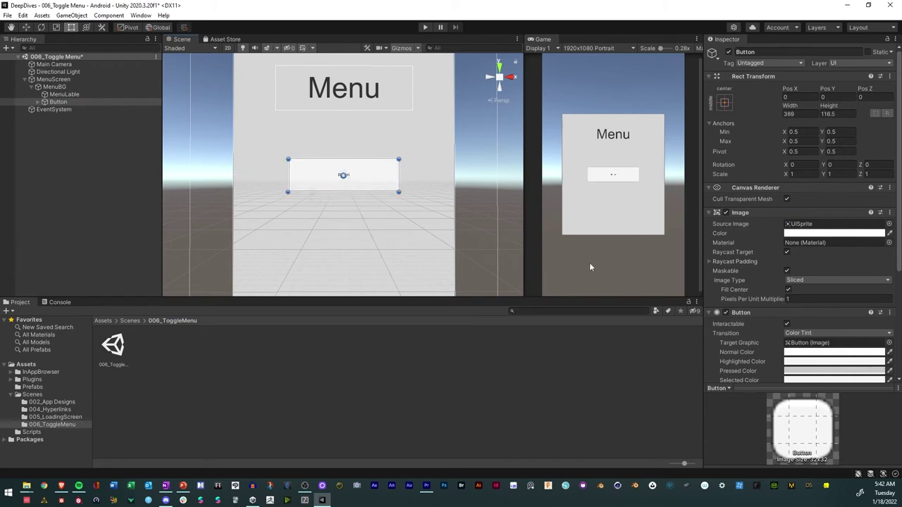
- Colour the button's image pure red (FF0000)
click(808, 235)
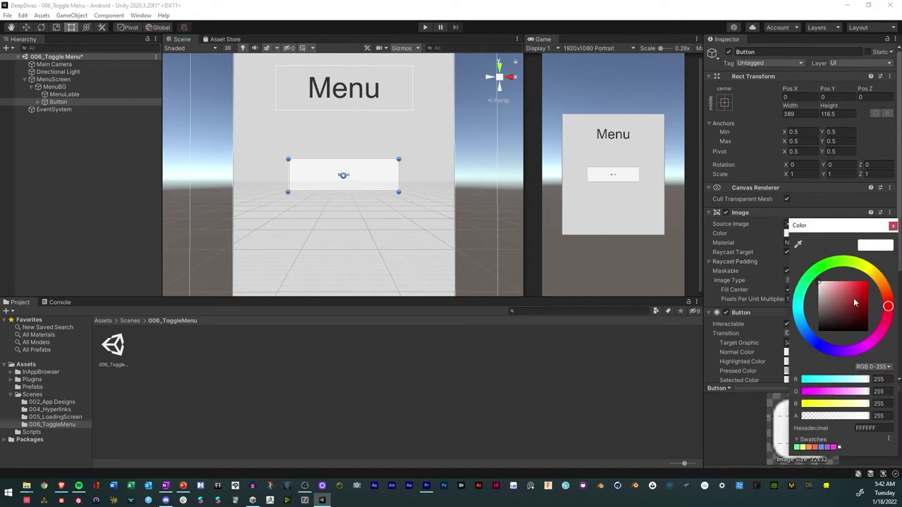
drag(855, 302, 868, 281)
click(893, 227)
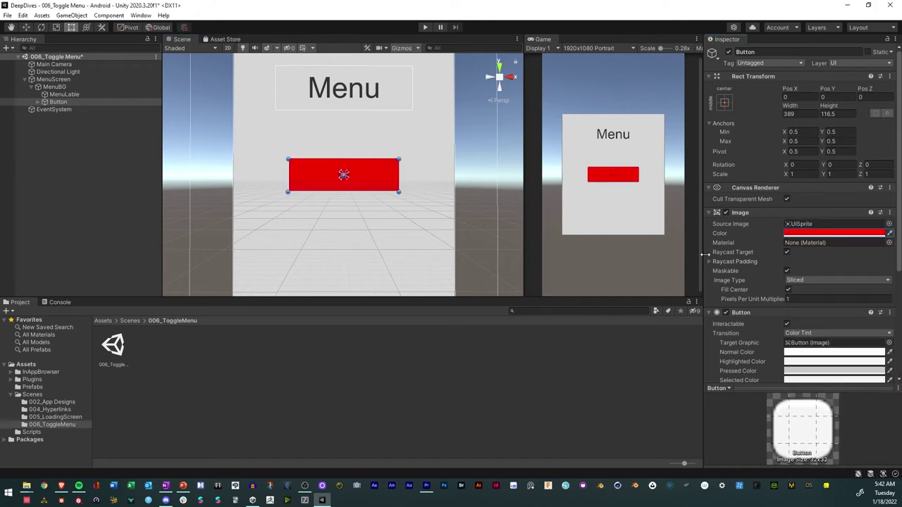
click(40, 102)
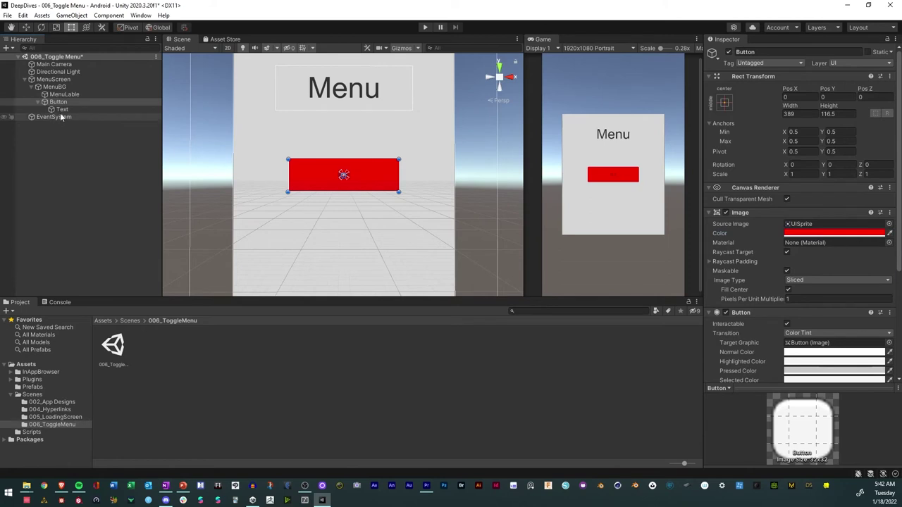
- Set the button's text to 'Back' at font size 89
click(62, 109)
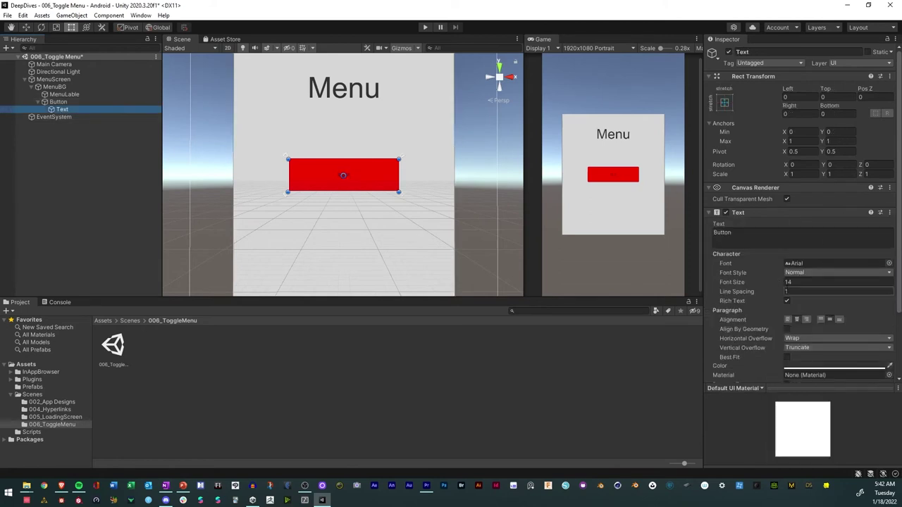
click(796, 282)
text(89)
click(736, 236)
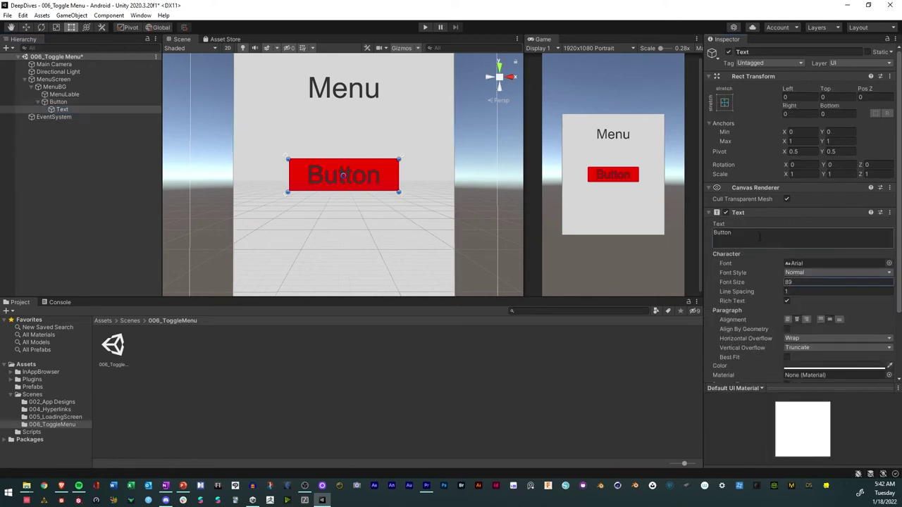
key(BackSpace)
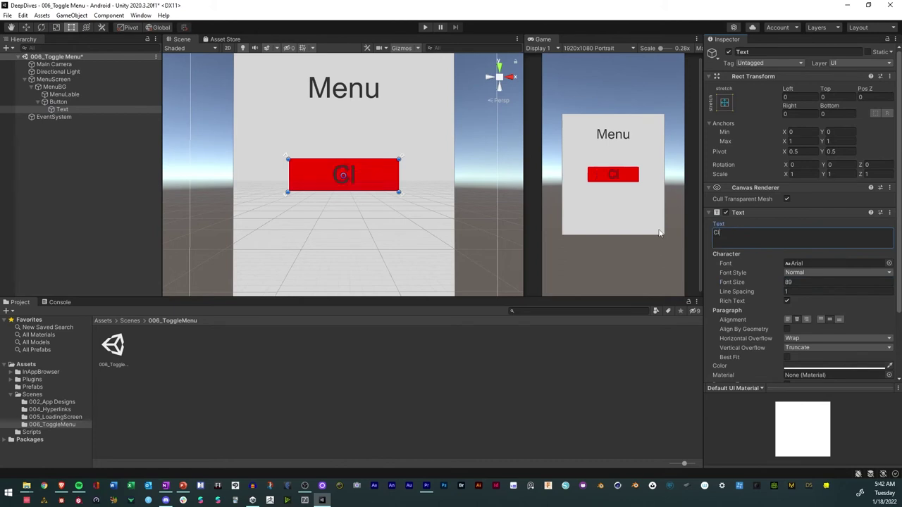
text(Close)
key(BackSpace)
key(BackSpace)
key(BackSpace)
key(BackSpace)
key(BackSpace)
text(Back)
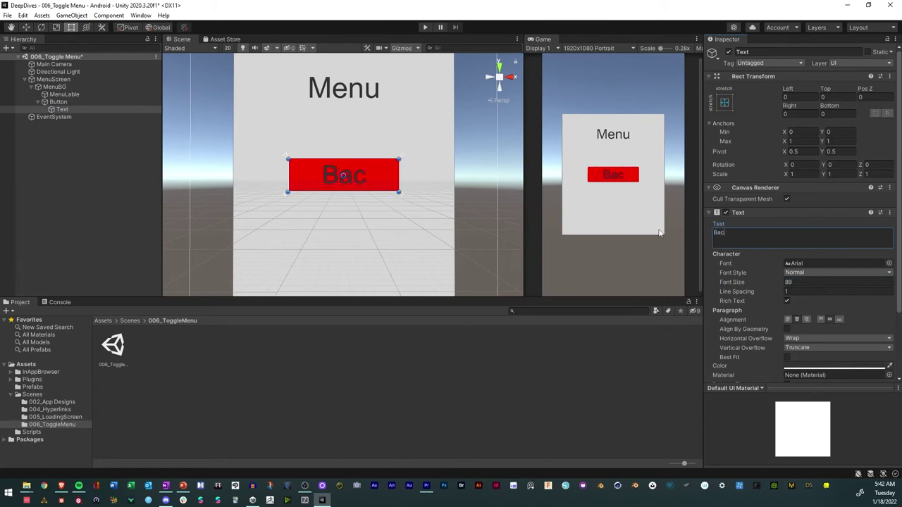
- Make the Back label white (FFFFFF) and bold
click(813, 365)
drag(825, 317, 815, 290)
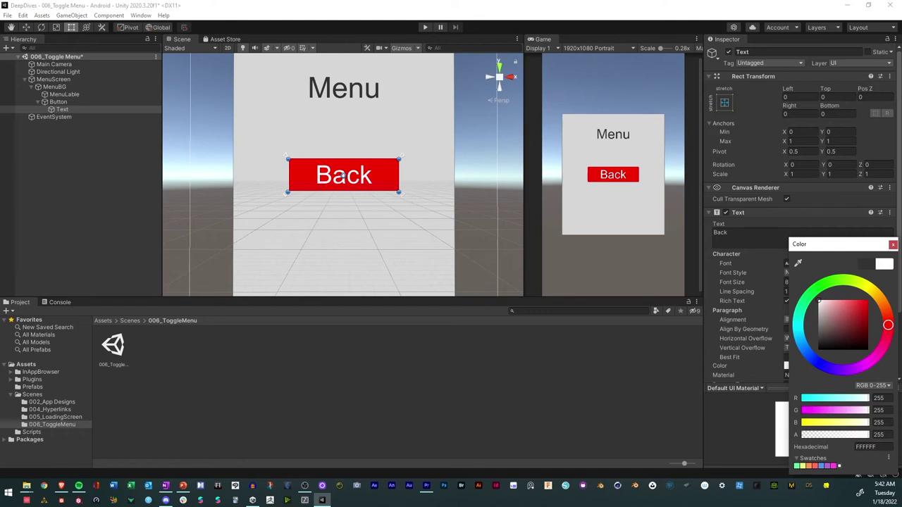
click(892, 244)
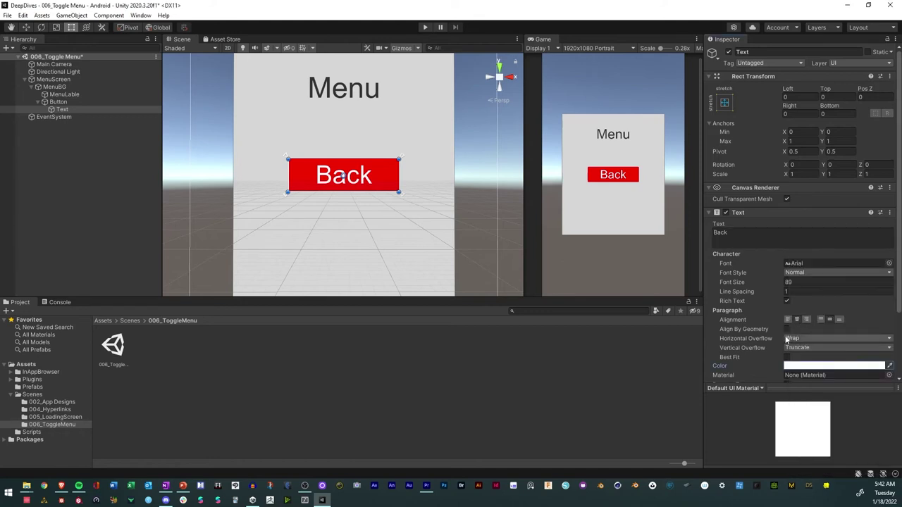
click(800, 273)
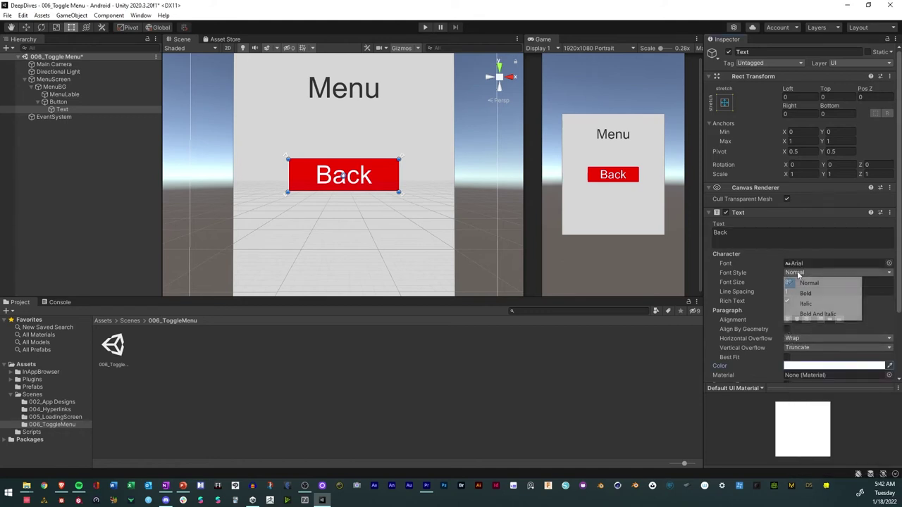
click(805, 293)
- Move the Back button down the menu panel to Pos Y -232
click(344, 164)
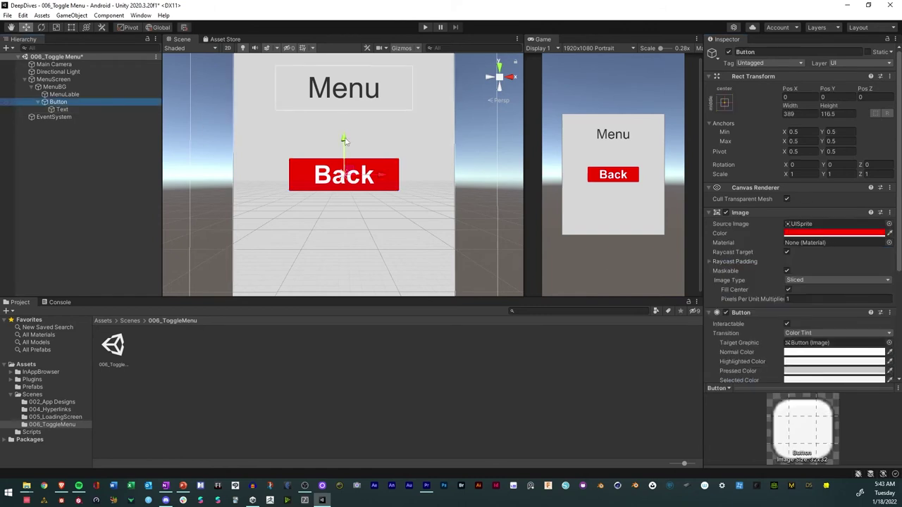
drag(344, 143, 344, 210)
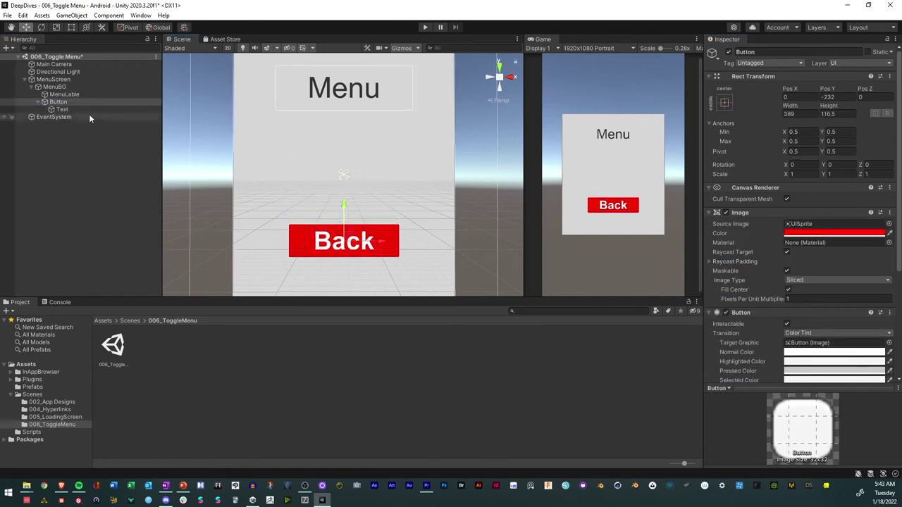
right_click(47, 87)
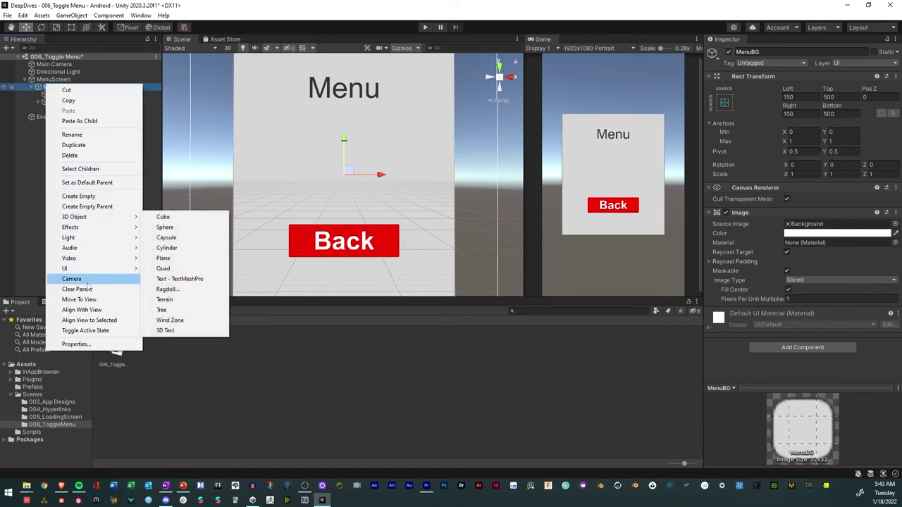
- Create another Text object inside MenuBG and enlarge its box
mouse_move(89, 271)
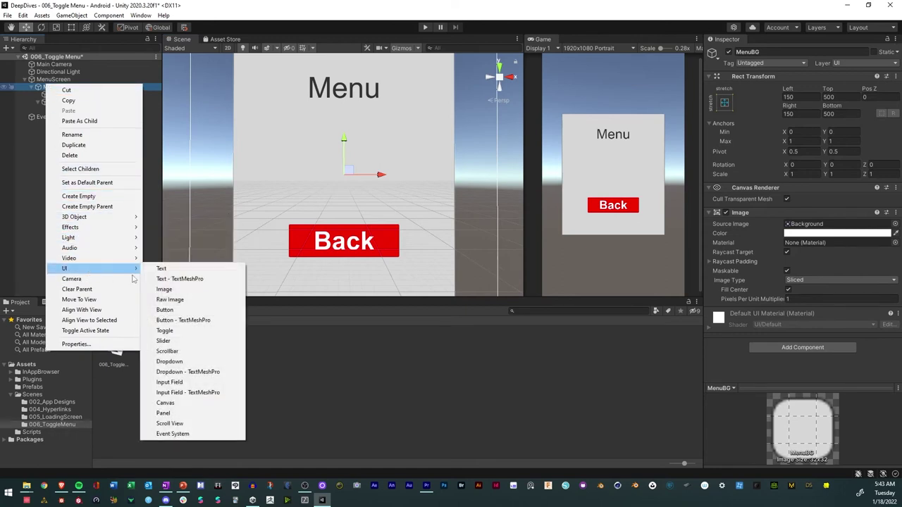
click(179, 272)
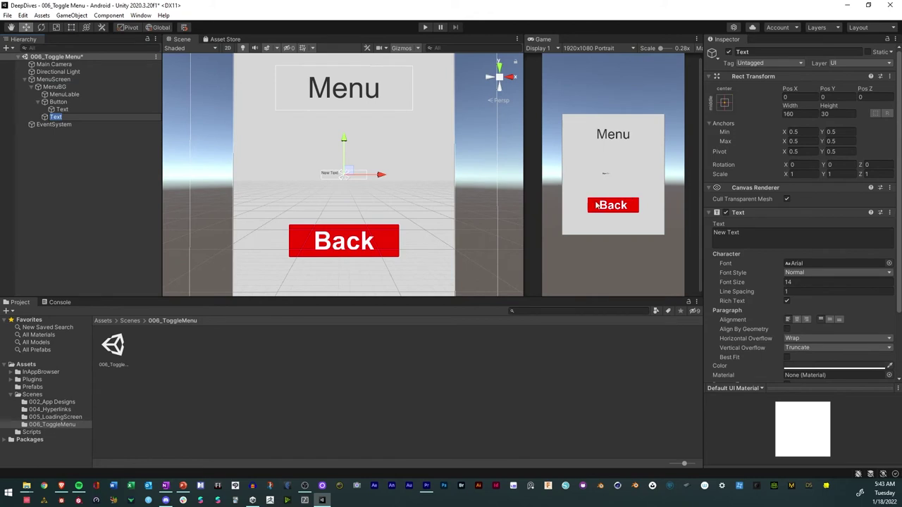
click(72, 28)
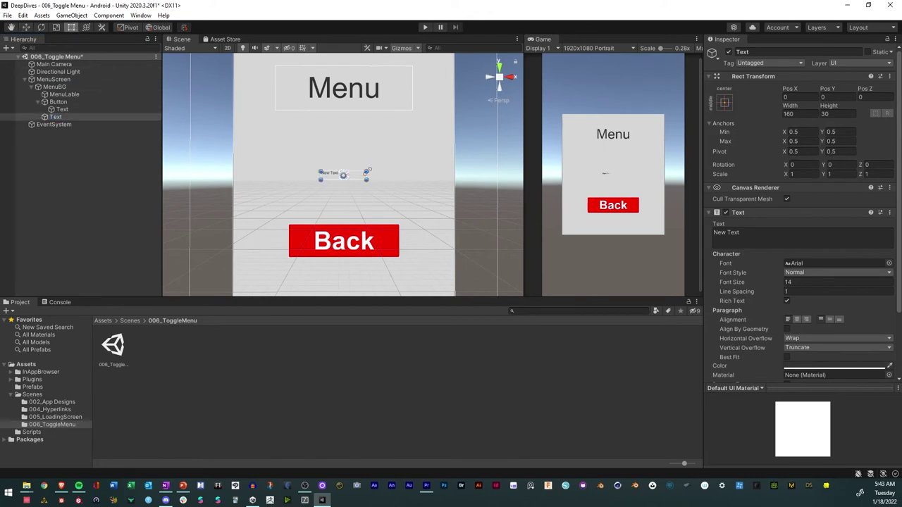
alt+drag(367, 172, 405, 143)
- Fill the text with 'This is Dummy Text.' repeated four times
text(wT)
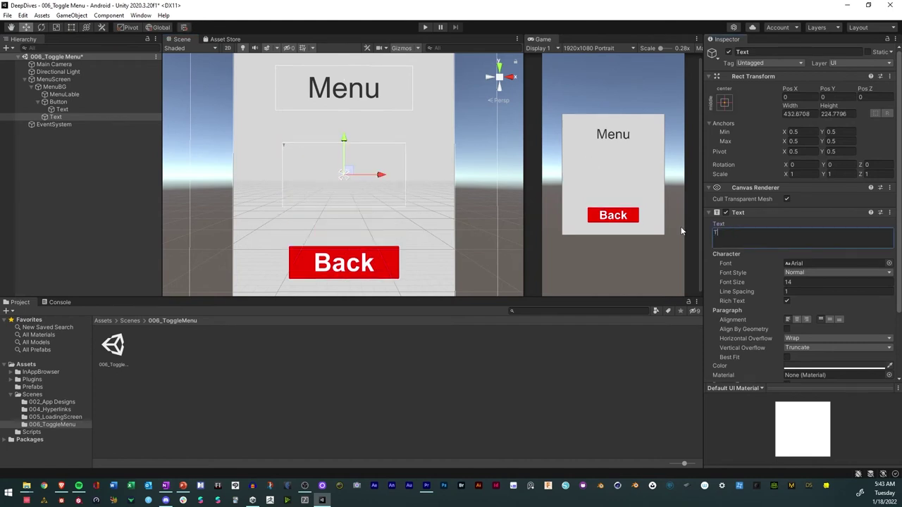
text(his is Dummy Text.)
key(ctrl+a)
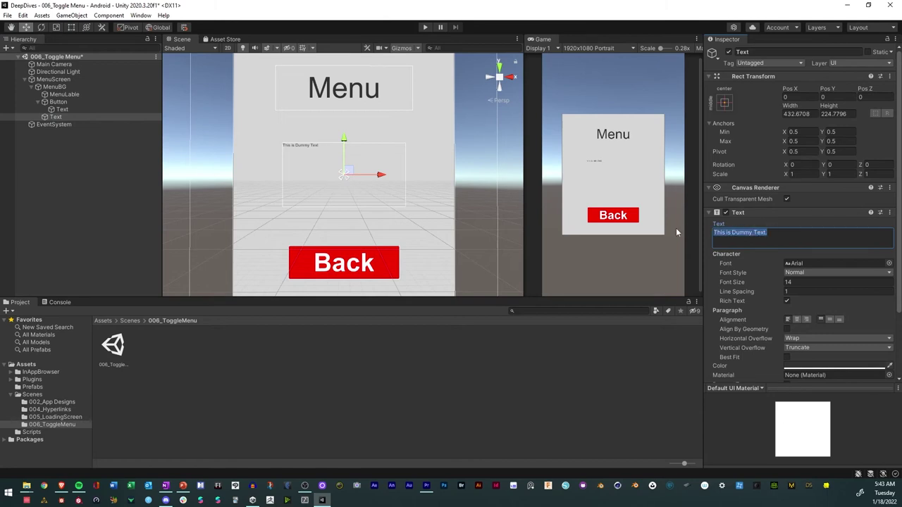
key(ctrl+c)
key(End)
key(ctrl+v)
key(ctrl+v)
key(ctrl+v)
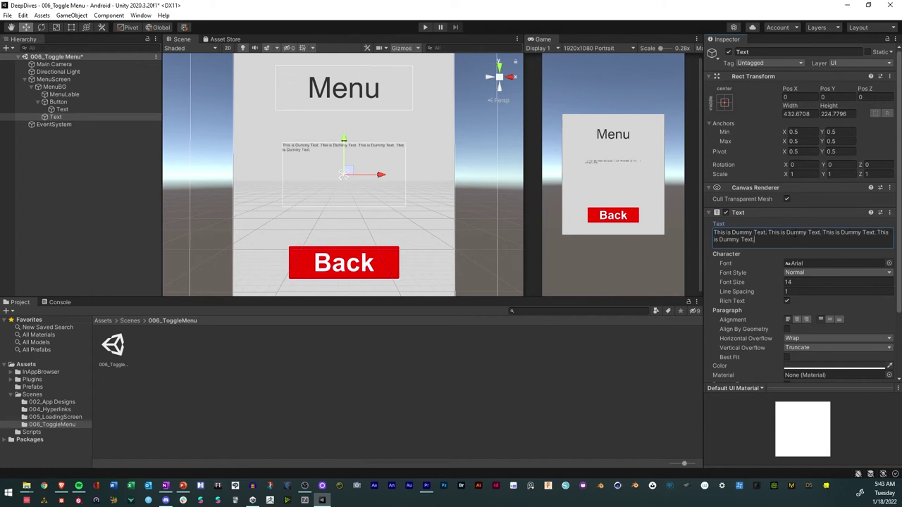
- Set the dummy text to font size 46 with middle vertical alignment
drag(774, 286, 791, 283)
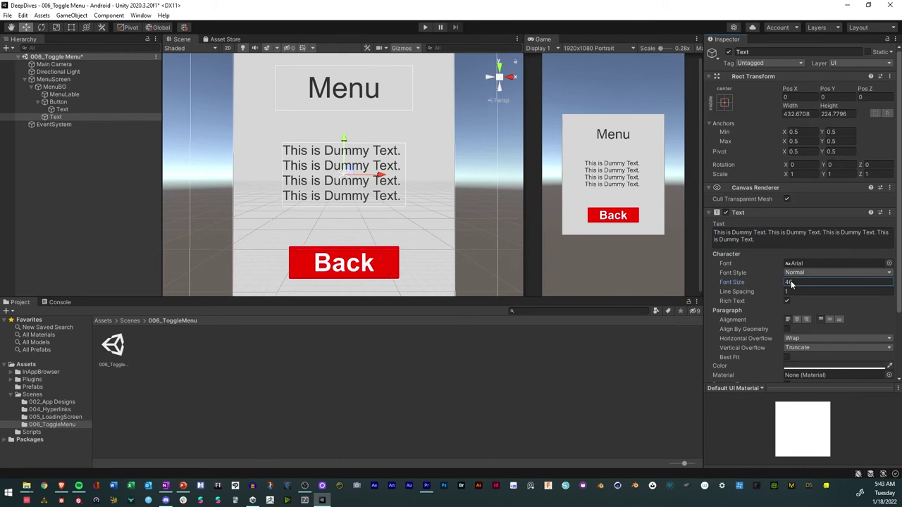
click(830, 318)
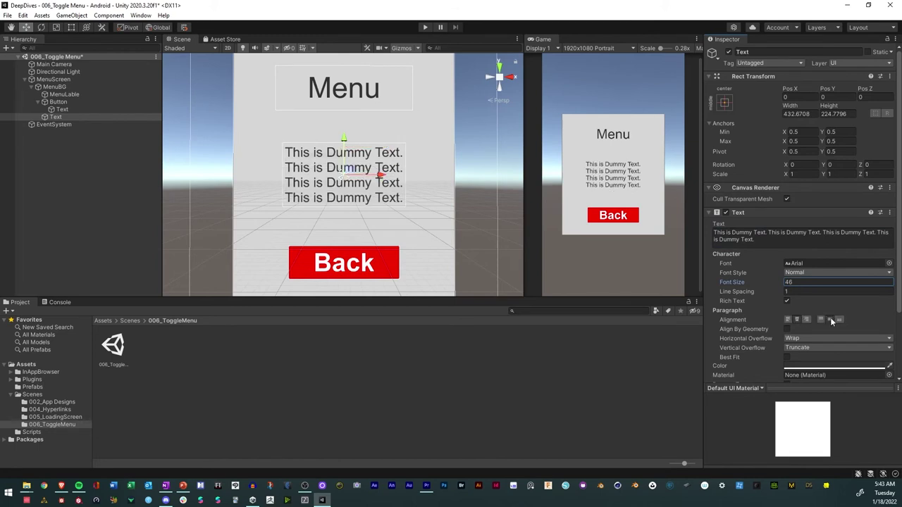
scroll(324, 184, down, 4)
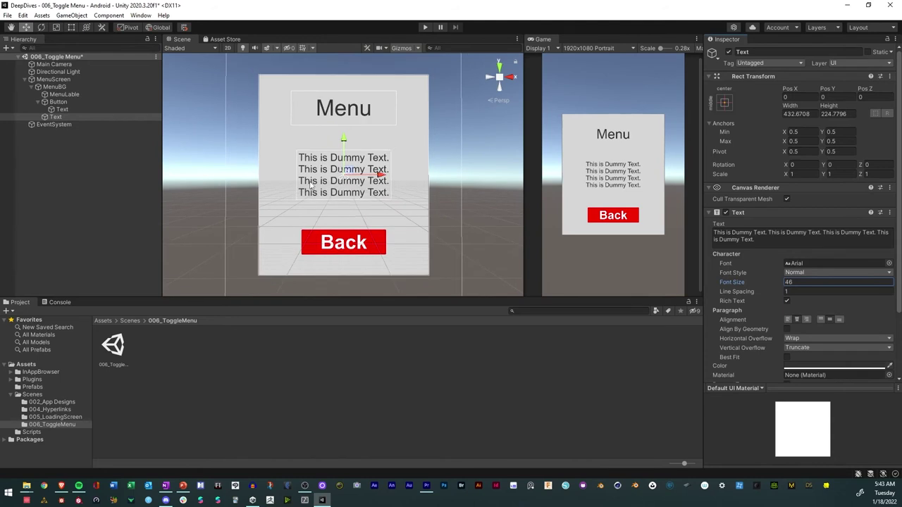
click(34, 87)
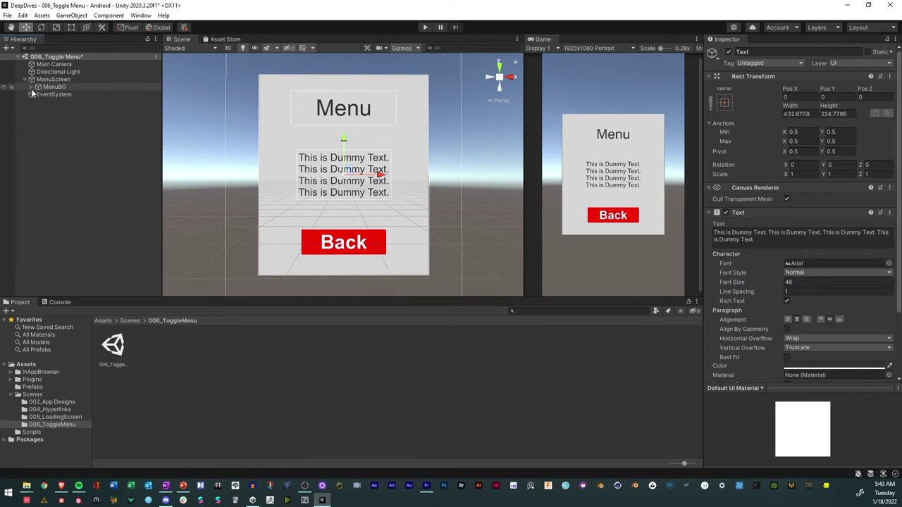
right_click(45, 81)
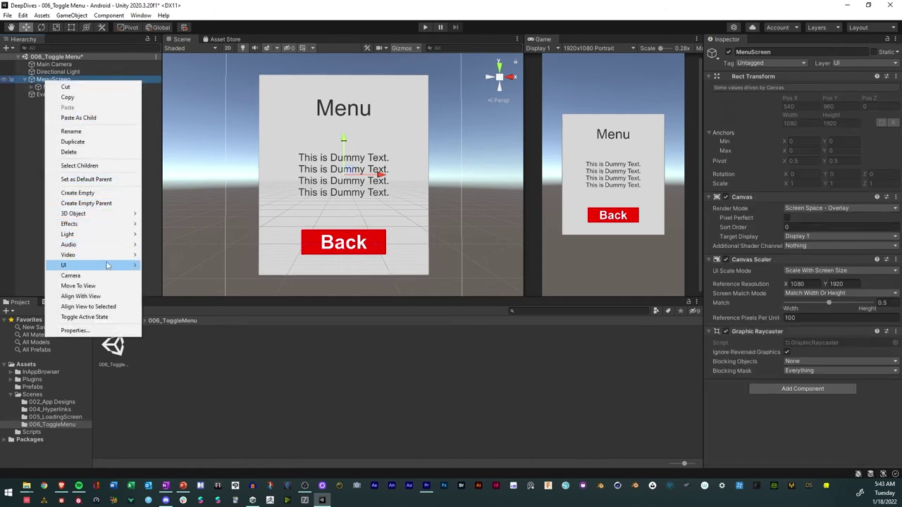
- Create a Toggle under MenuScreen named MenuToggle
mouse_move(108, 267)
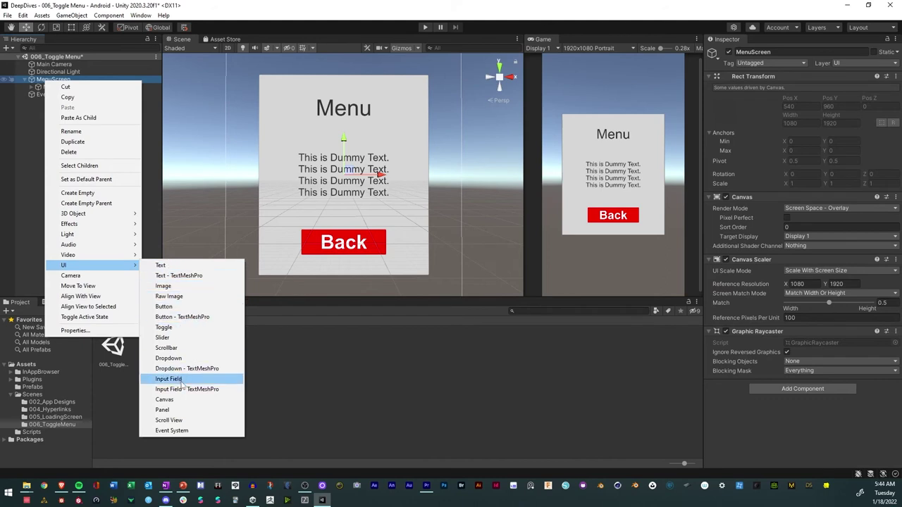
click(168, 327)
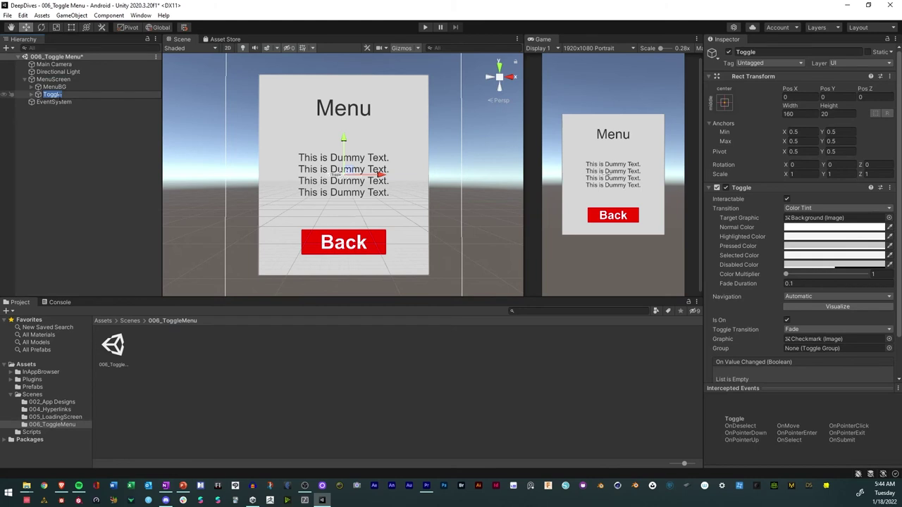
text(Menu)
key(Return)
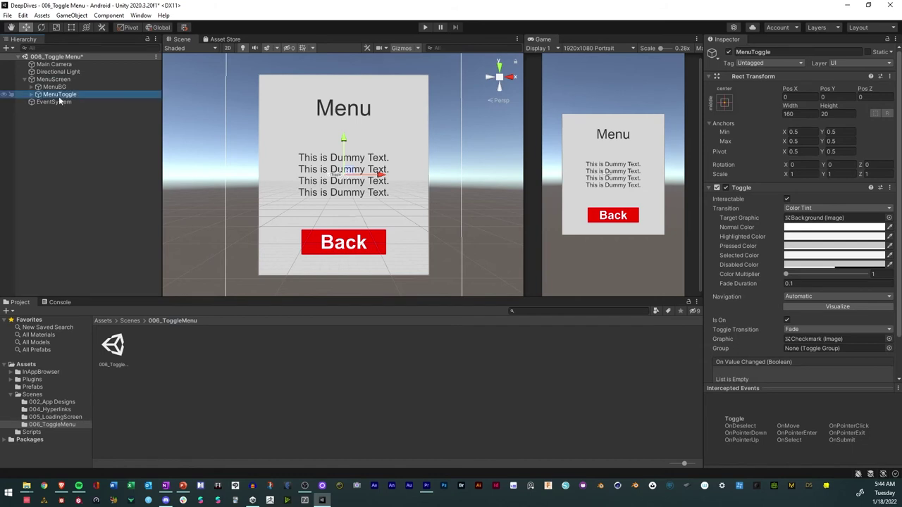
- Move MenuToggle down near the canvas bottom, to Pos Y -898
scroll(386, 175, down, 1)
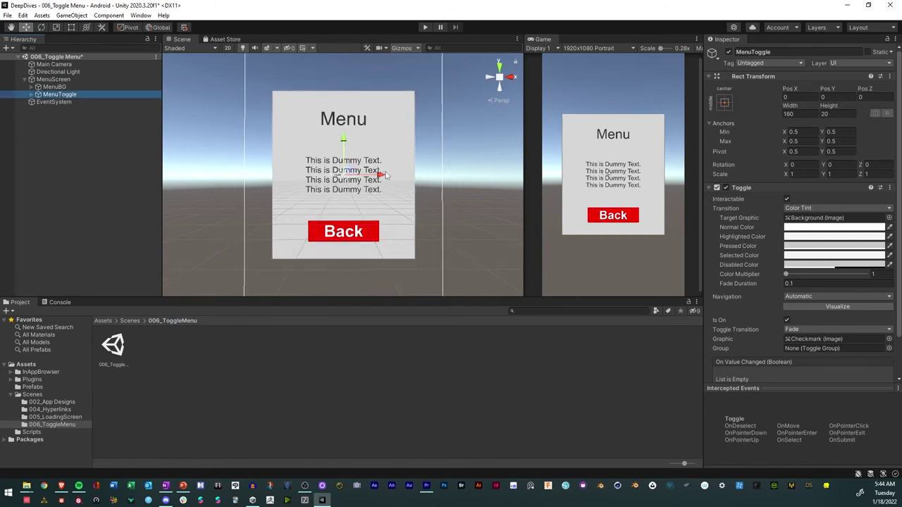
scroll(389, 176, down, 1)
middle_drag(392, 180, 353, 88)
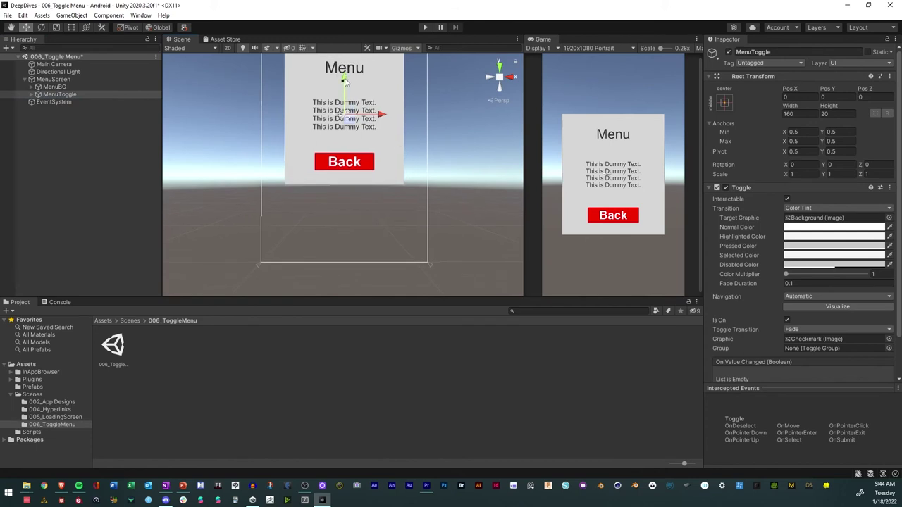
drag(343, 80, 344, 219)
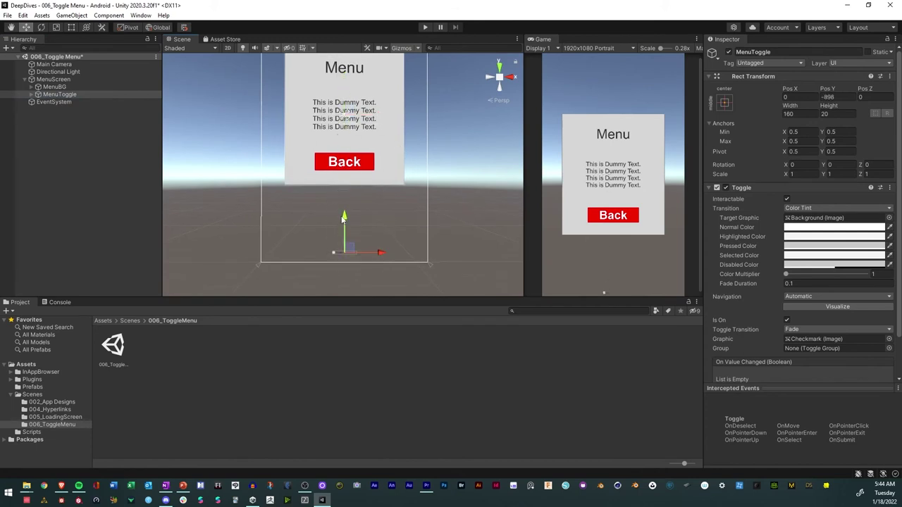
scroll(352, 243, up, 4)
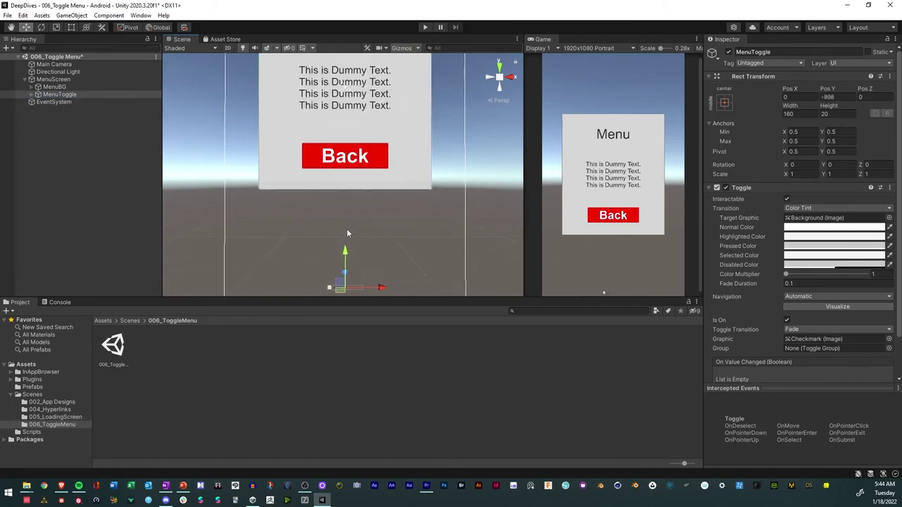
middle_drag(346, 228, 375, 187)
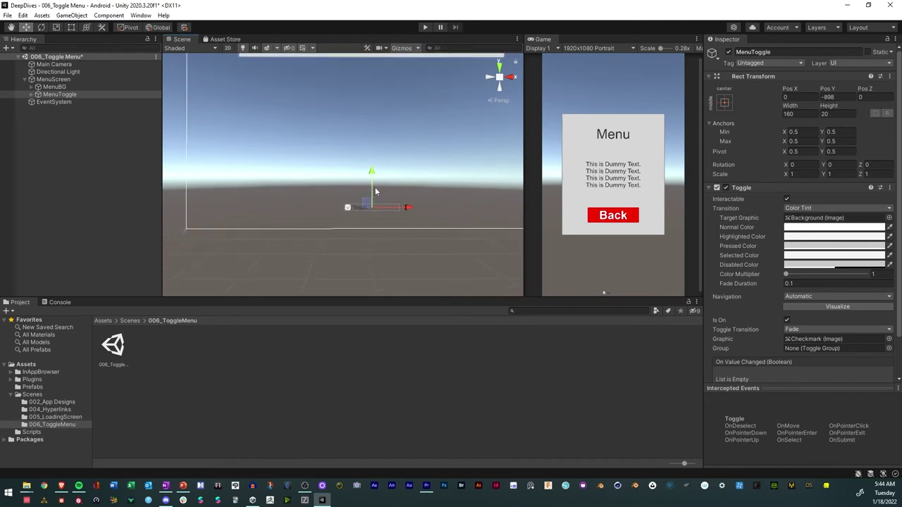
- Delete the toggle's Label child
click(31, 95)
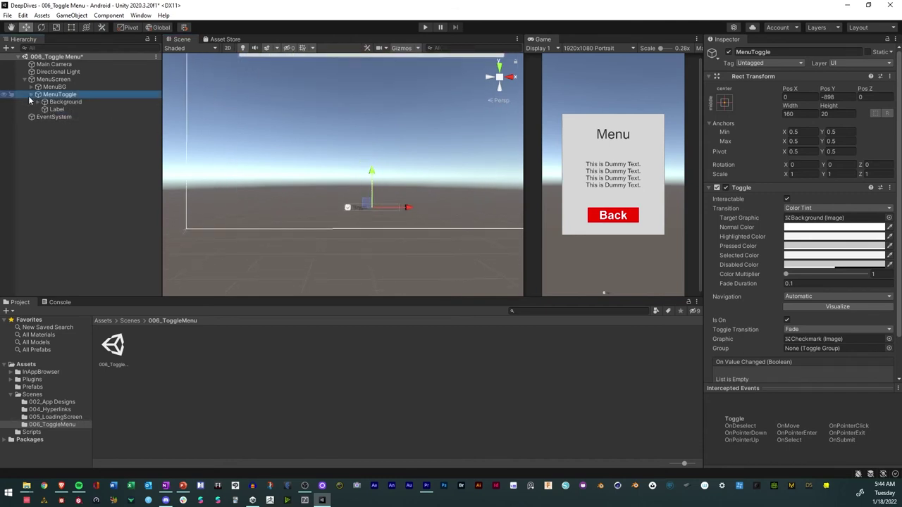
click(54, 110)
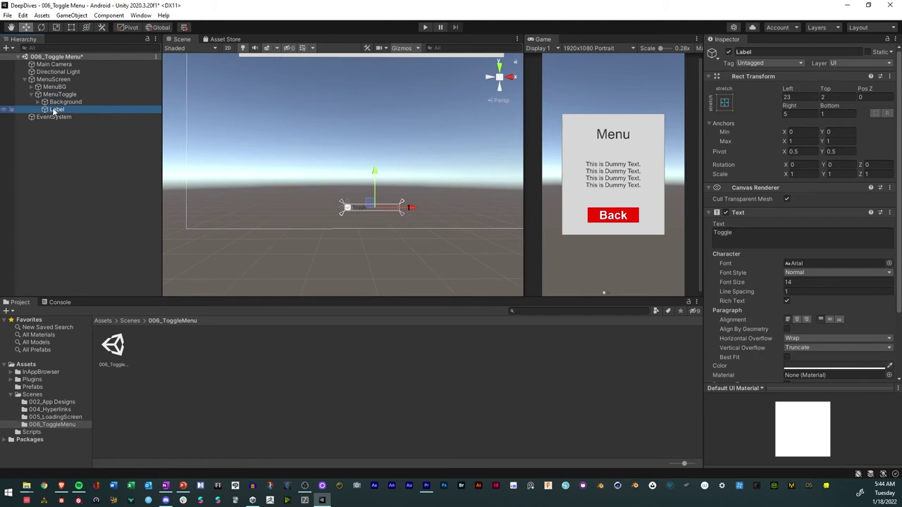
key(Delete)
- Size the toggle's Background to 150×150 and anchor it middle-centre
click(38, 102)
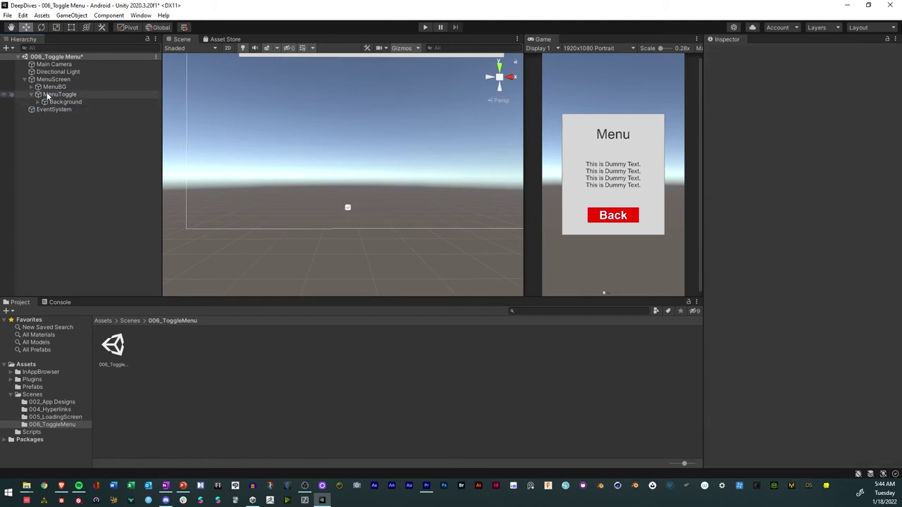
click(62, 102)
text(15)
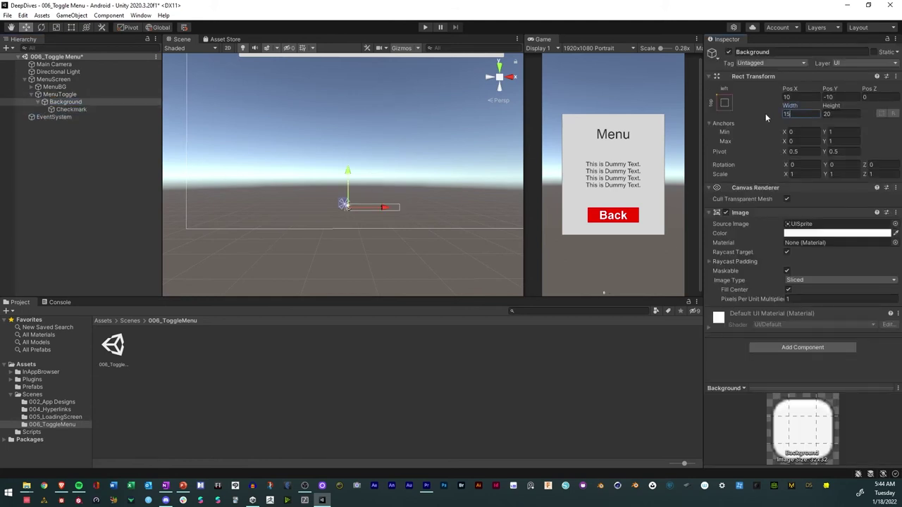
text(0)
key(Tab)
text(150)
click(374, 160)
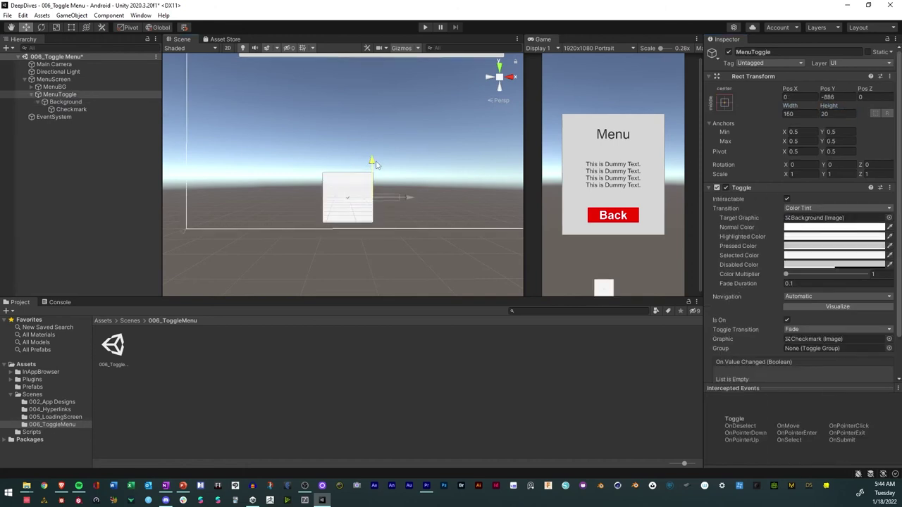
click(65, 102)
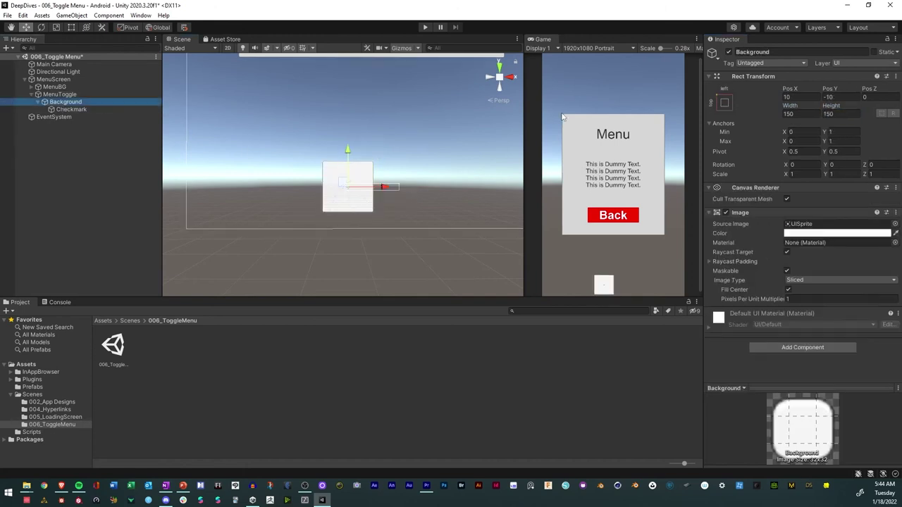
click(718, 105)
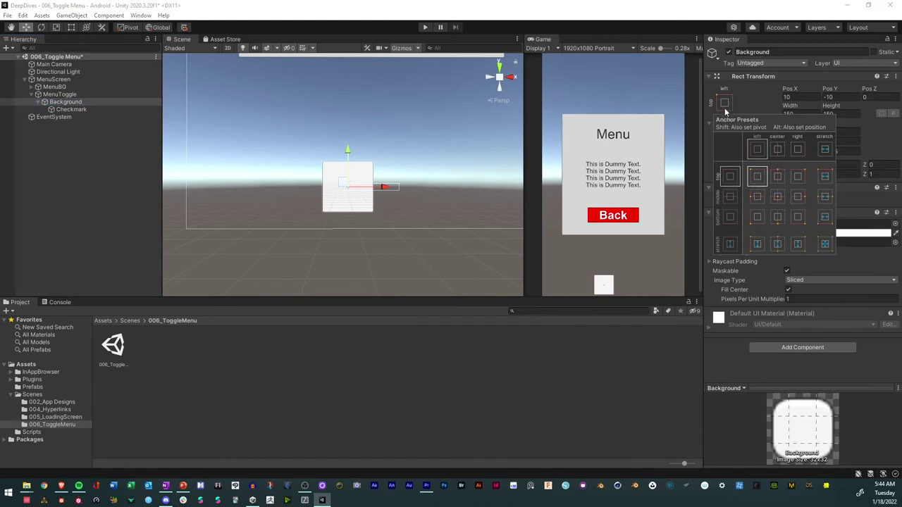
click(777, 198)
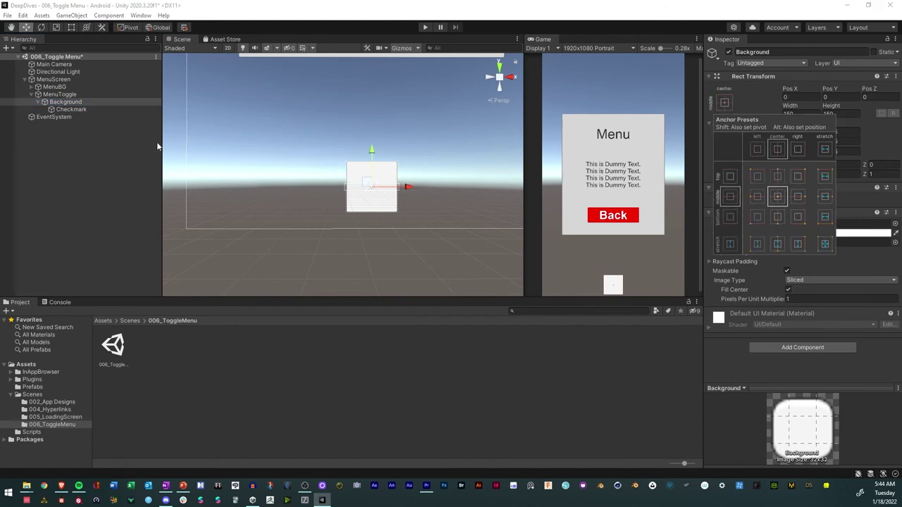
- Give MenuToggle a height of 160 and anchor it bottom-centre
click(59, 94)
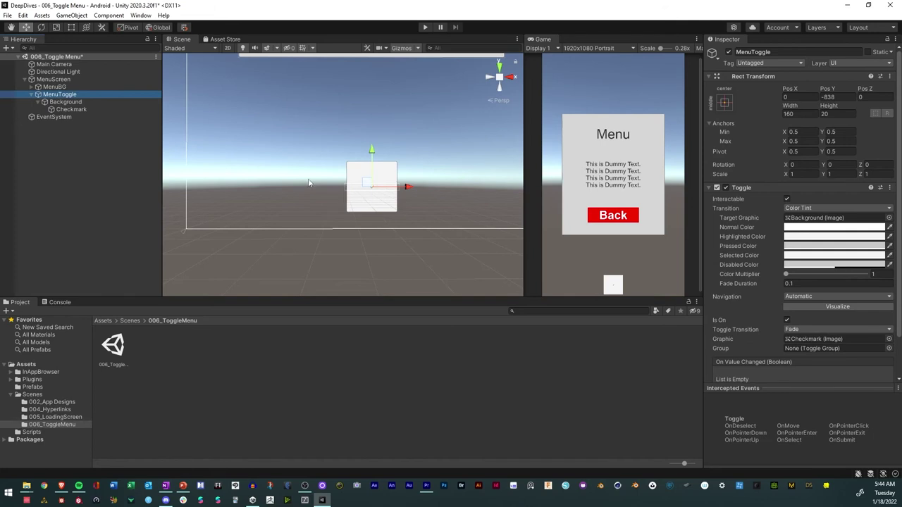
click(71, 28)
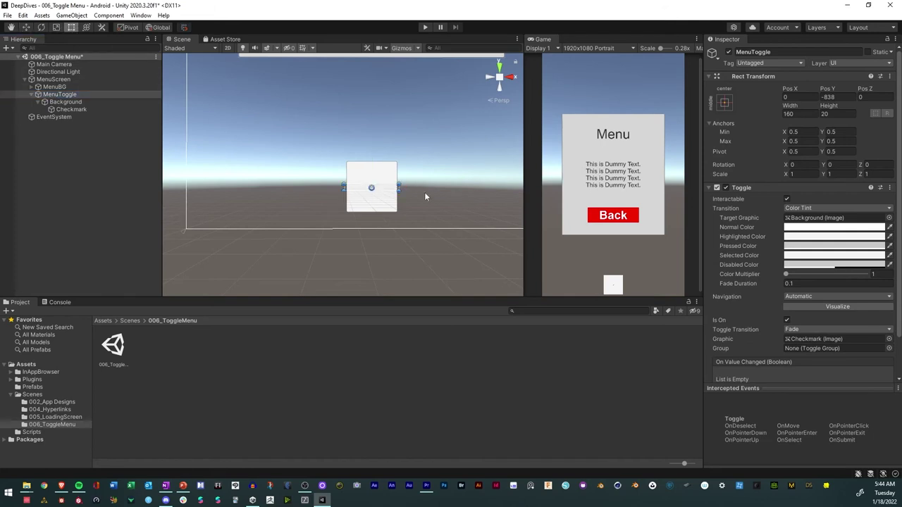
alt+drag(388, 186, 389, 159)
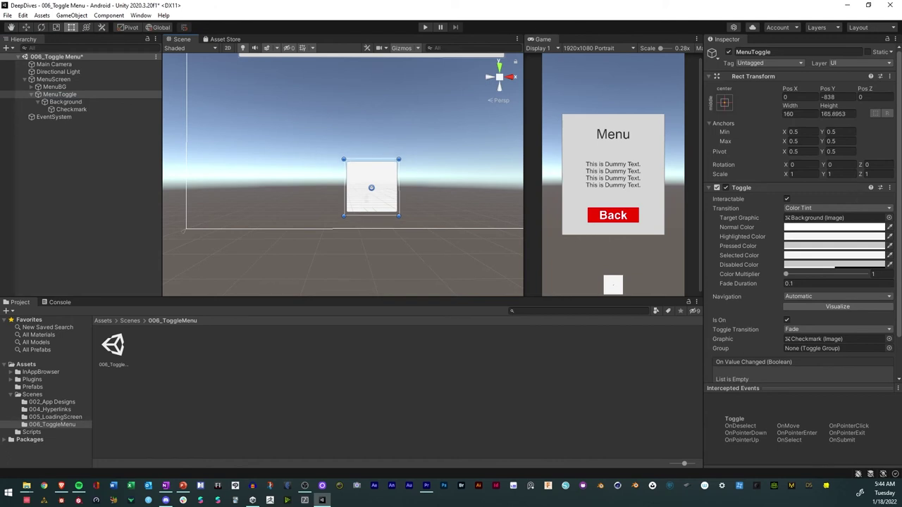
click(833, 114)
text(160)
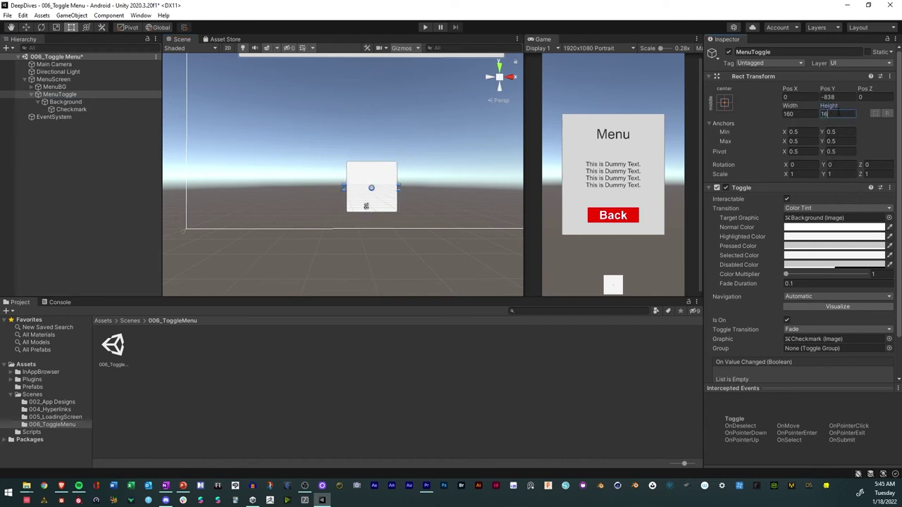
click(723, 123)
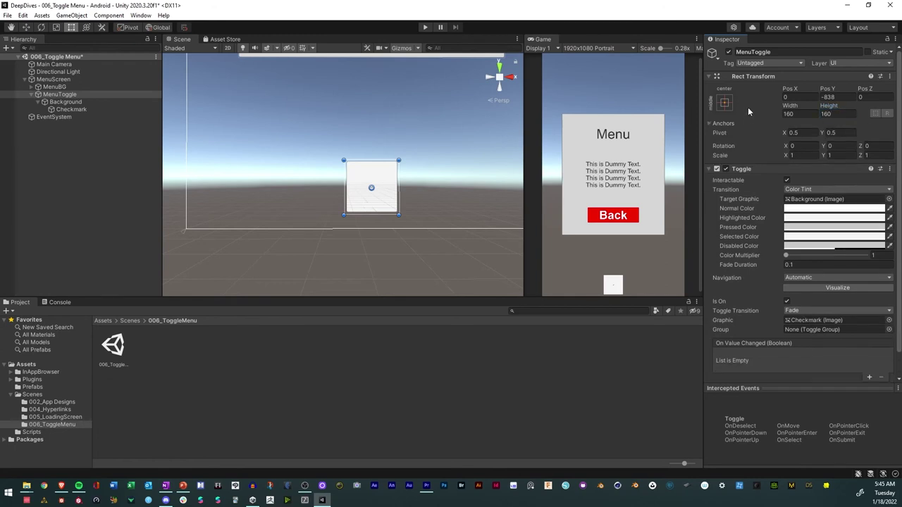
click(725, 103)
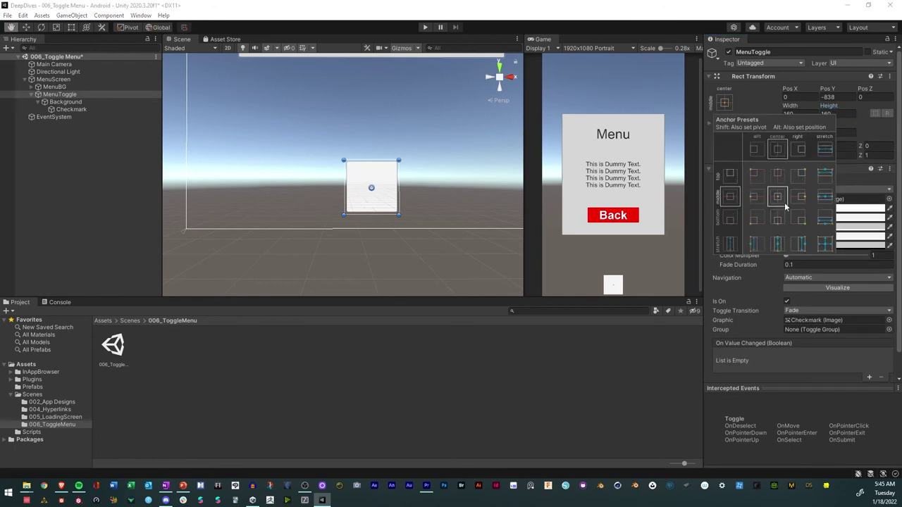
alt+shift+click(778, 219)
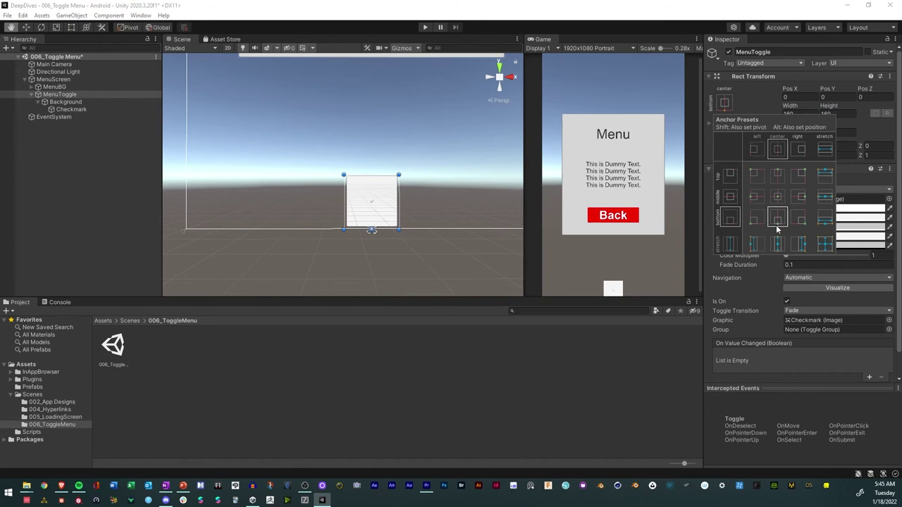
key(t)
click(41, 180)
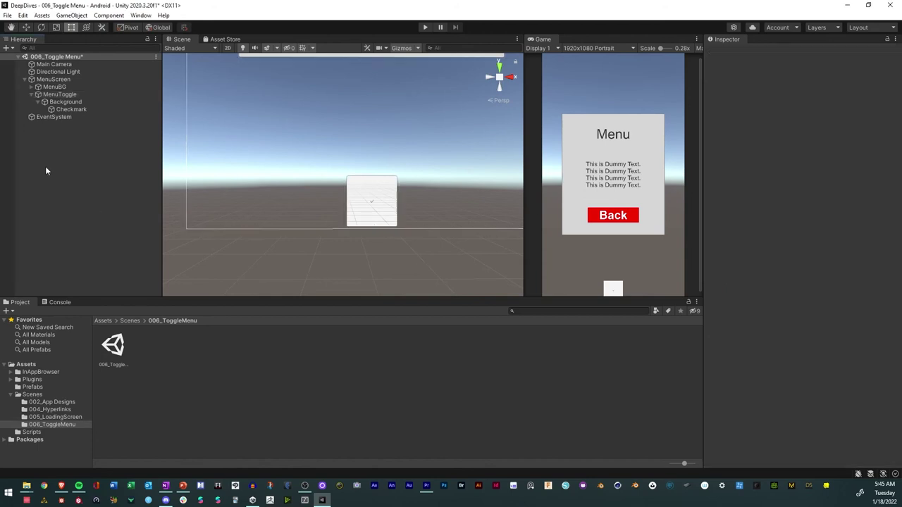
- Raise MenuToggle from the bottom edge to Pos Y 150
click(65, 103)
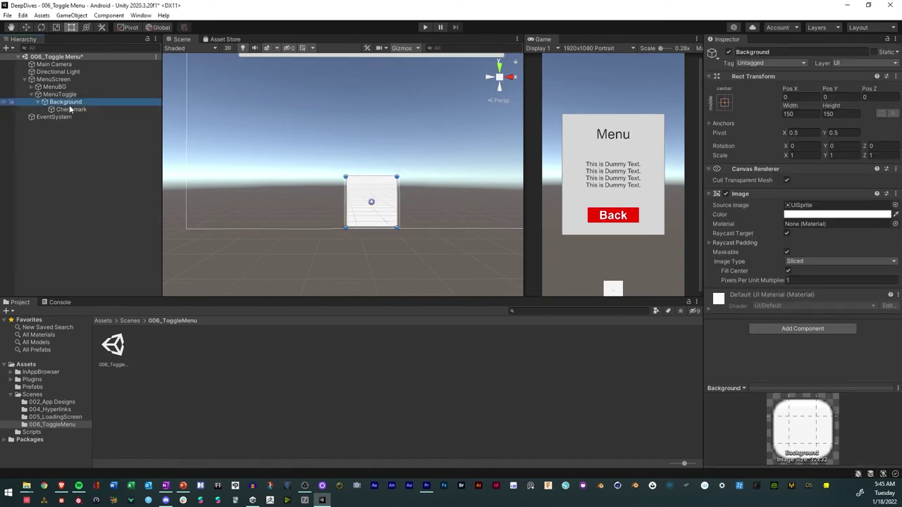
click(27, 26)
drag(375, 169, 374, 158)
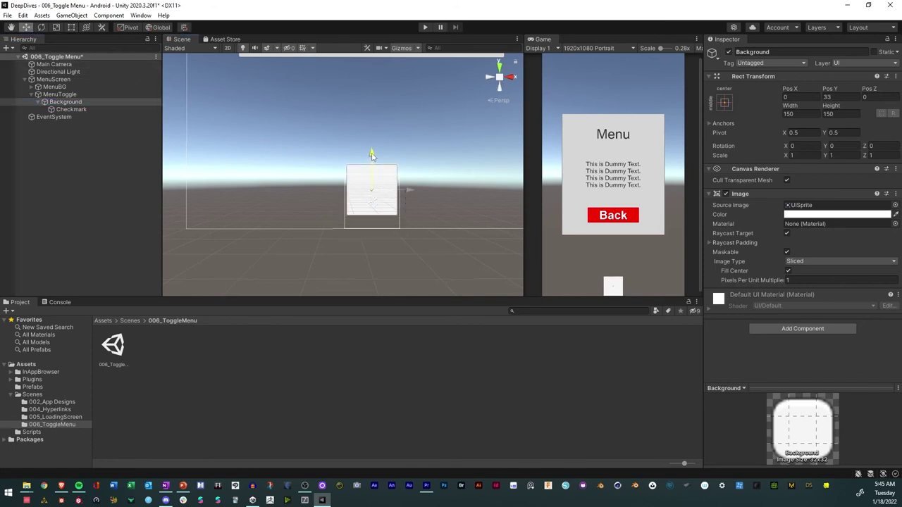
key(ctrl+z)
click(61, 95)
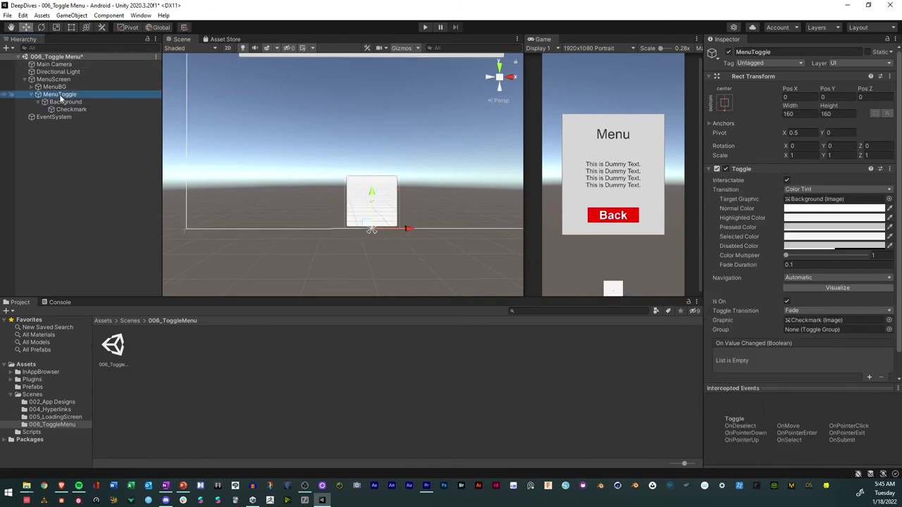
drag(372, 196, 381, 150)
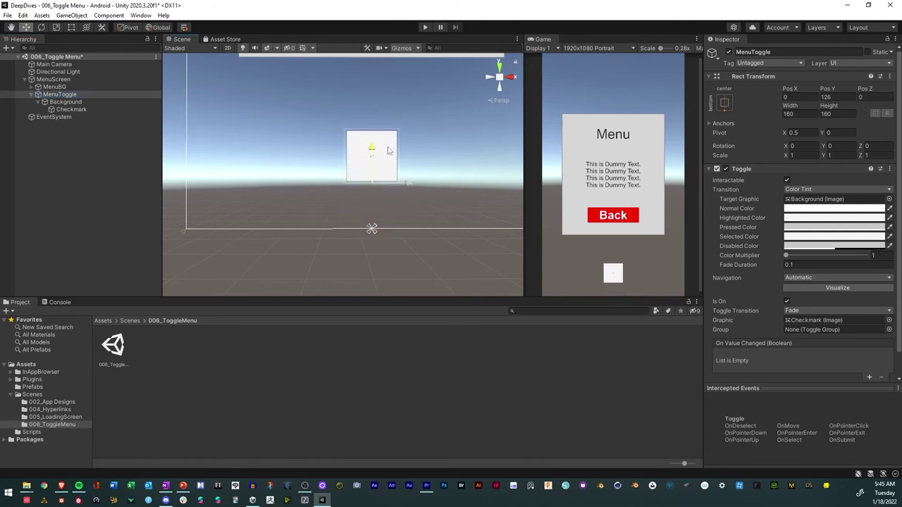
text(150)
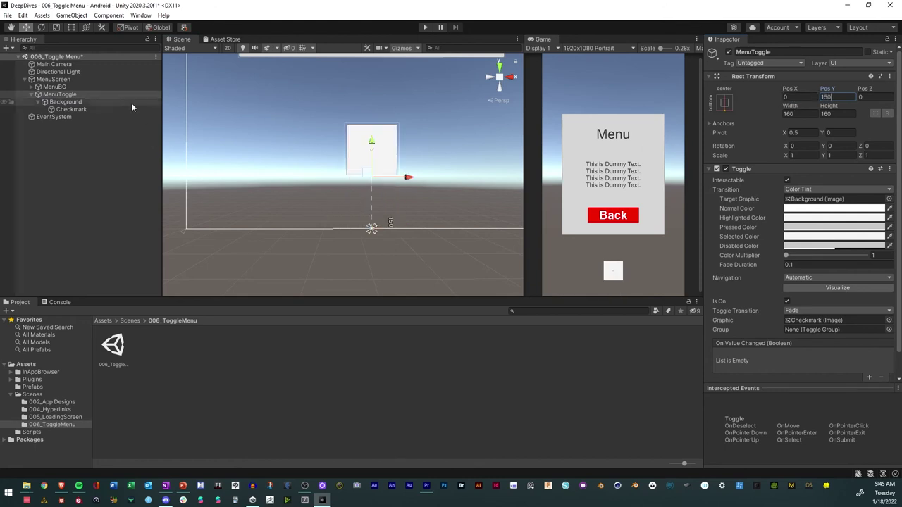
- Stretch the Checkmark over its Background and use the Knob sprite
click(62, 109)
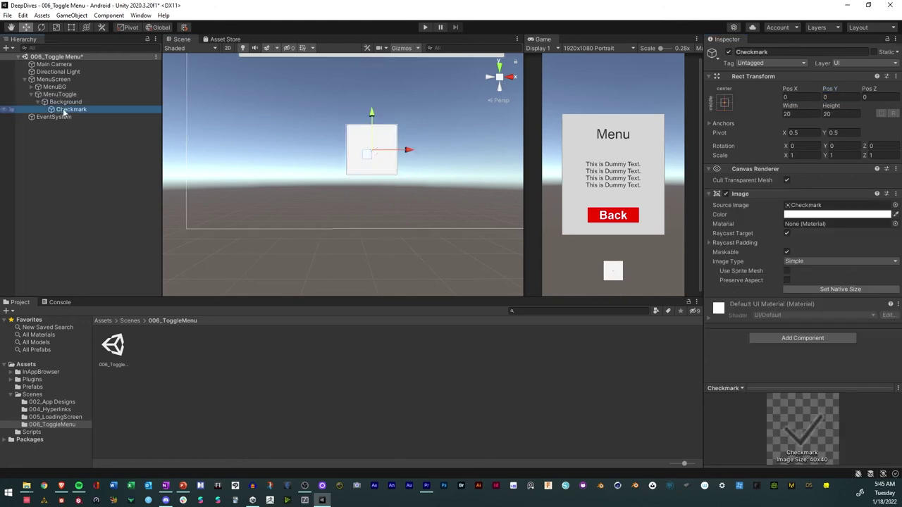
click(730, 107)
alt+click(825, 244)
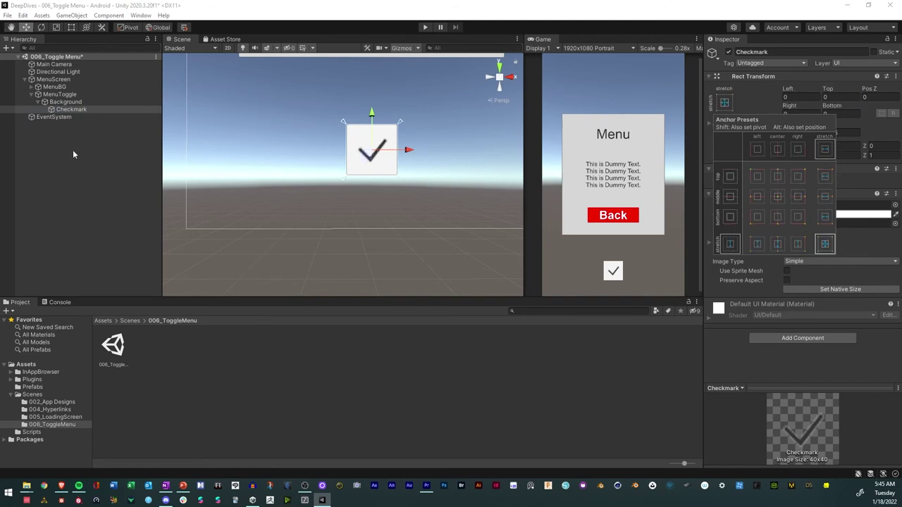
click(866, 244)
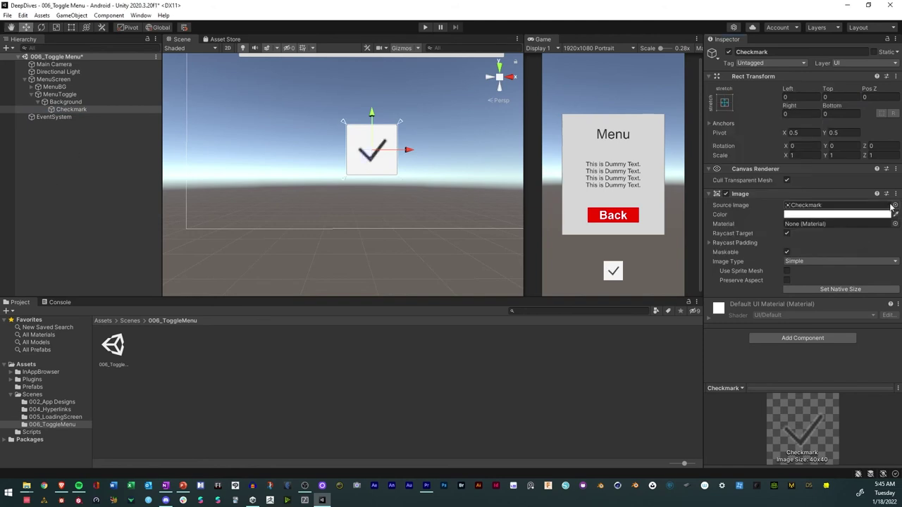
click(893, 206)
click(544, 175)
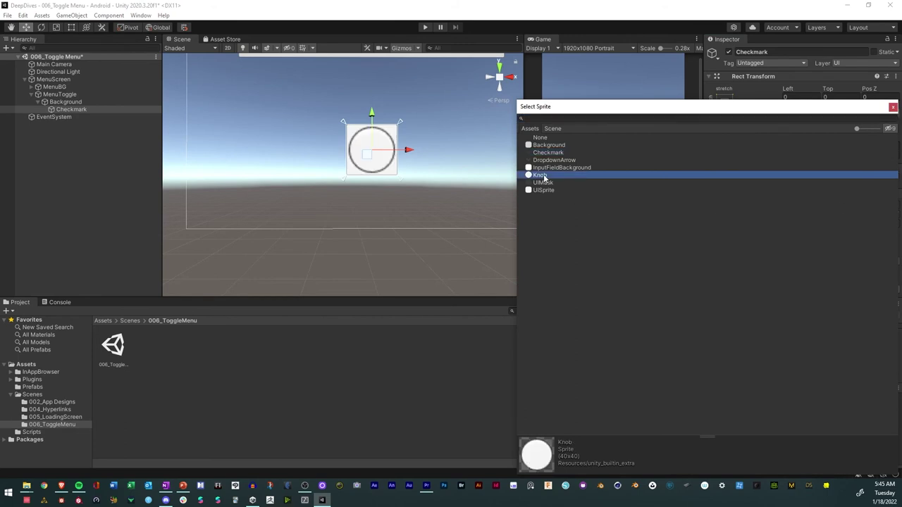
click(893, 106)
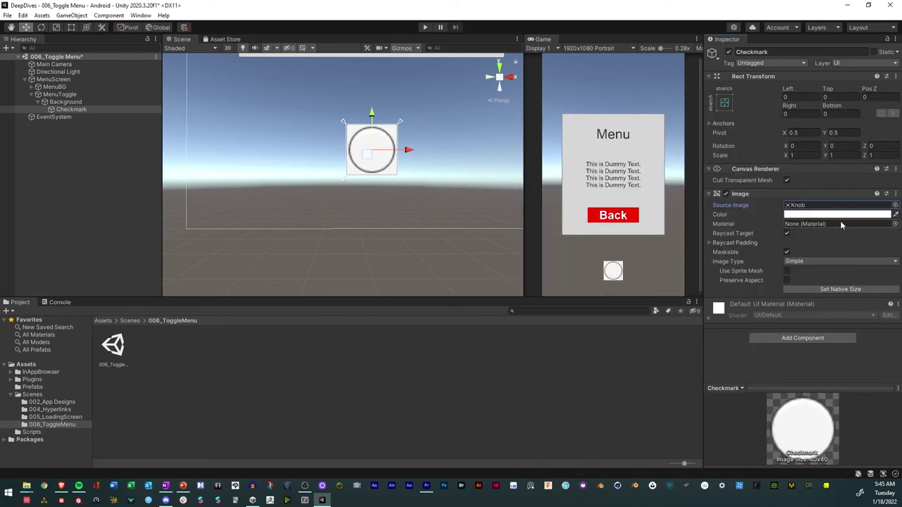
- Colour the Checkmark circle bright green (00FF0C)
click(839, 215)
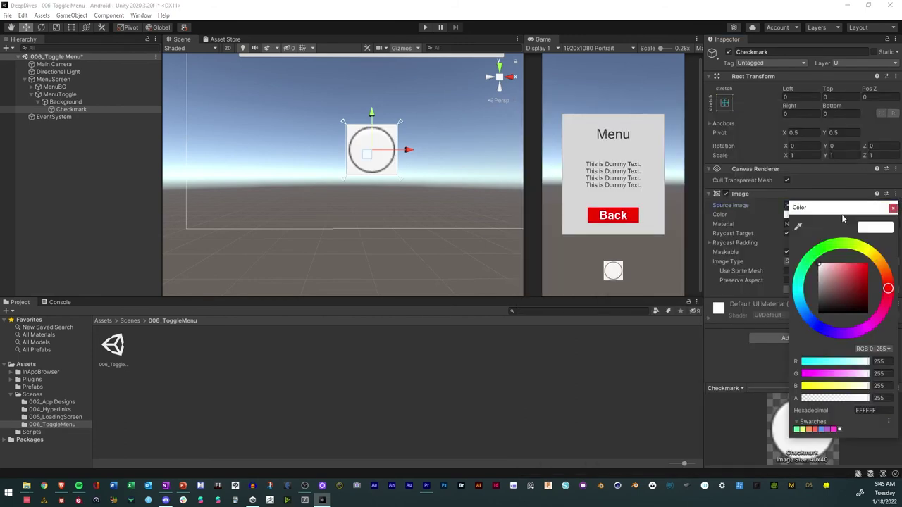
click(819, 254)
drag(848, 271, 890, 239)
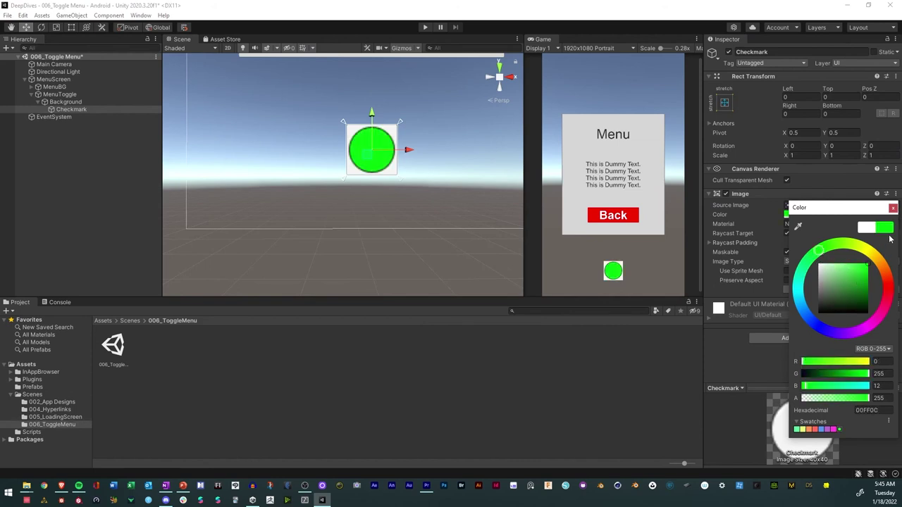
click(893, 208)
click(425, 27)
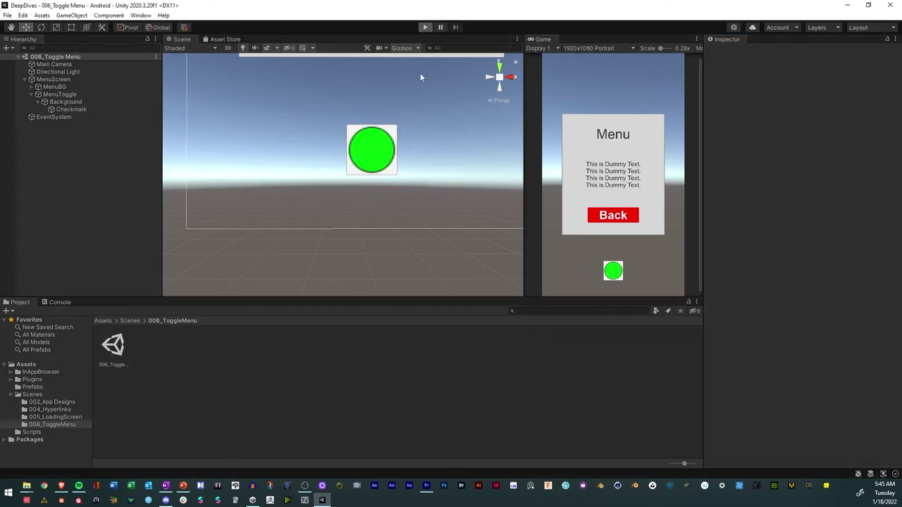
- Toggle the circle repeatedly in Play mode, confirming it flips between green and white, then stop
click(613, 274)
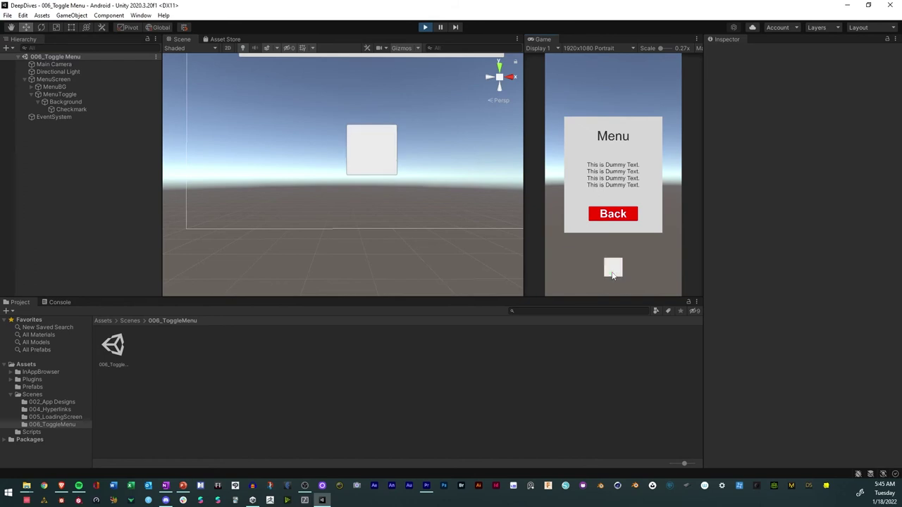
click(613, 274)
click(613, 275)
click(613, 275)
click(613, 274)
click(612, 275)
click(613, 275)
click(613, 275)
click(613, 275)
click(613, 275)
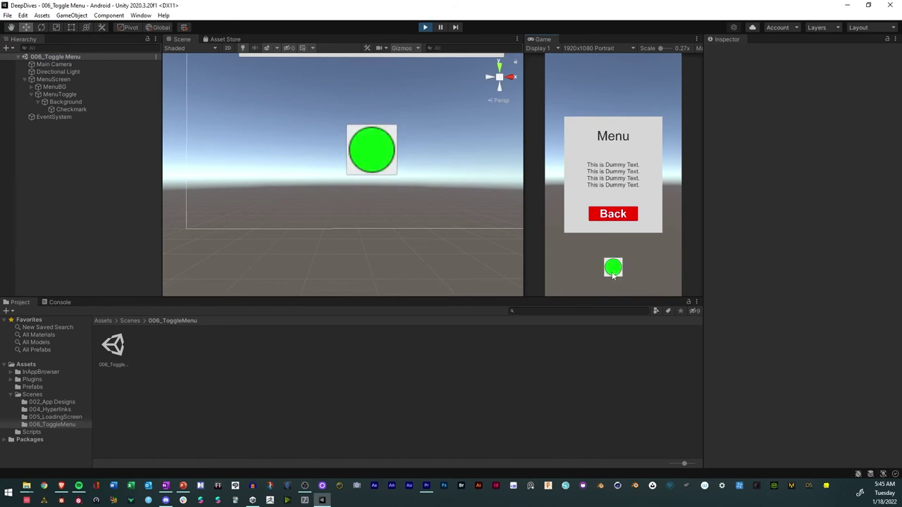
click(427, 29)
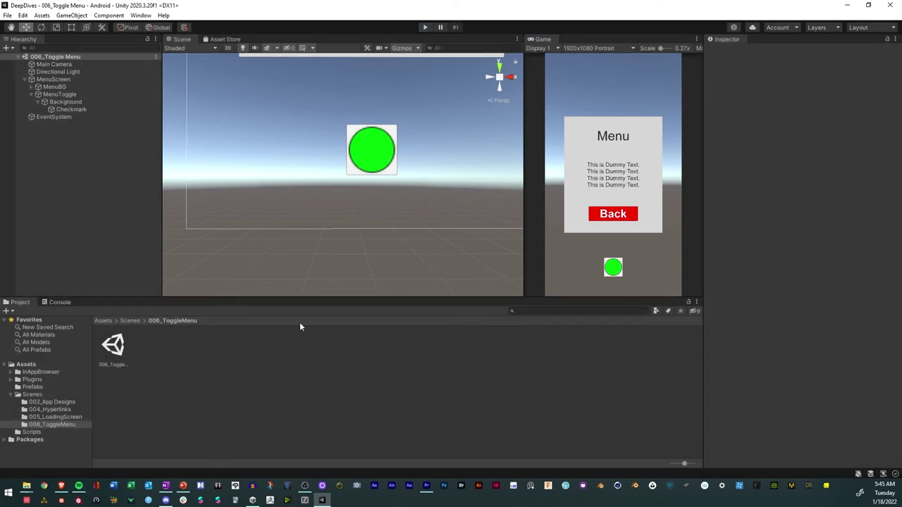
click(61, 102)
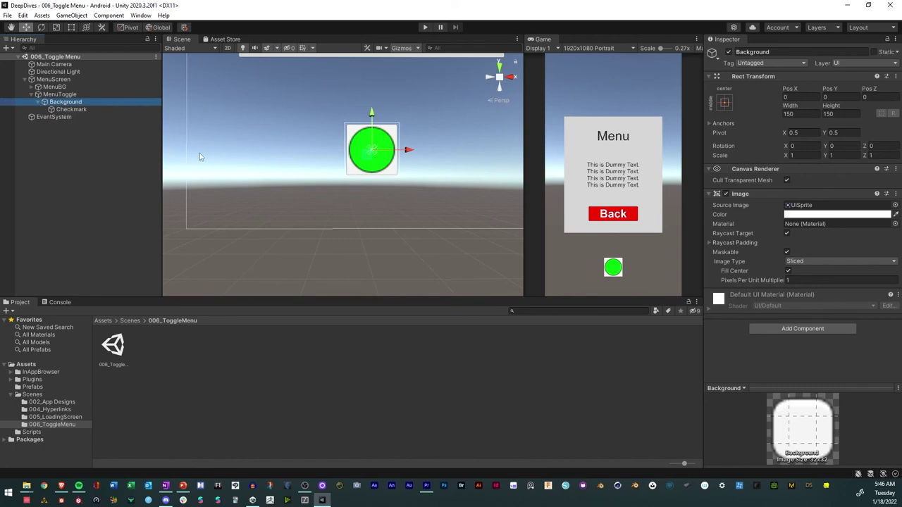
- Add an On Value Changed entry targeting MenuBG that calls GameObject.SetActive
click(48, 95)
scroll(758, 277, down, 2)
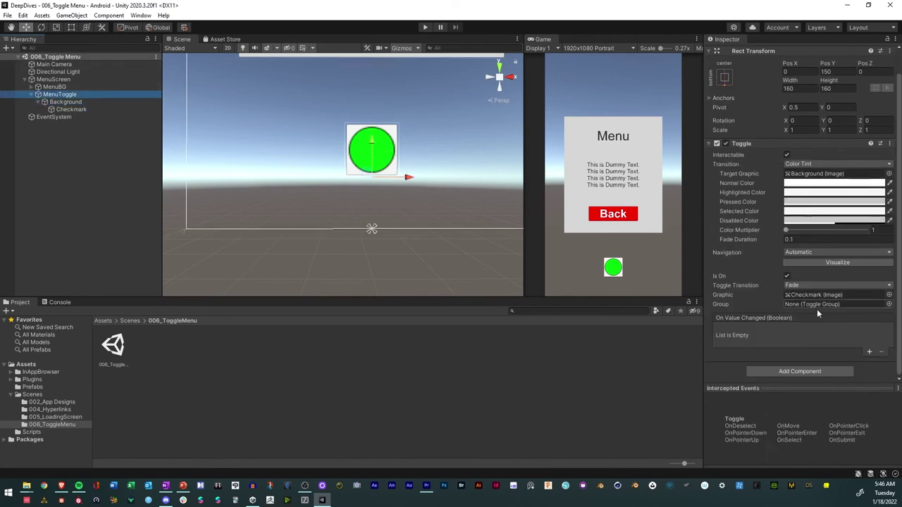
click(869, 351)
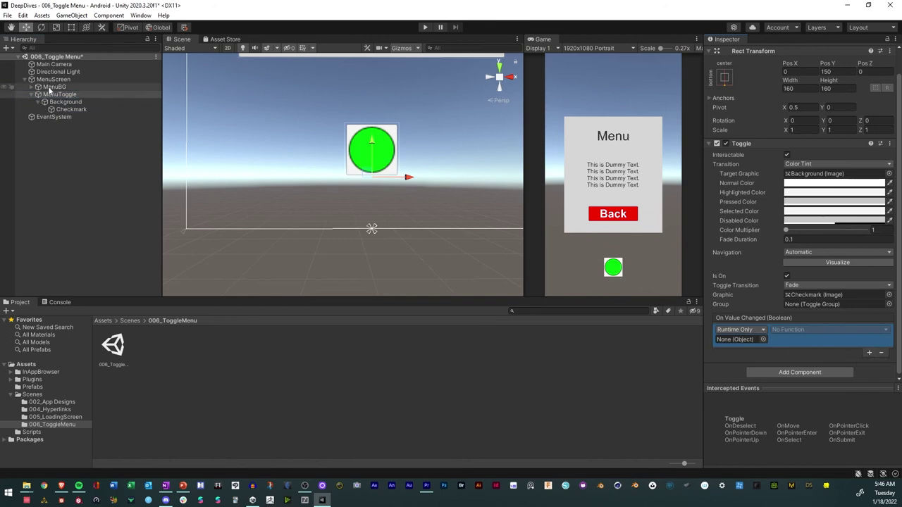
drag(49, 89, 744, 339)
click(811, 329)
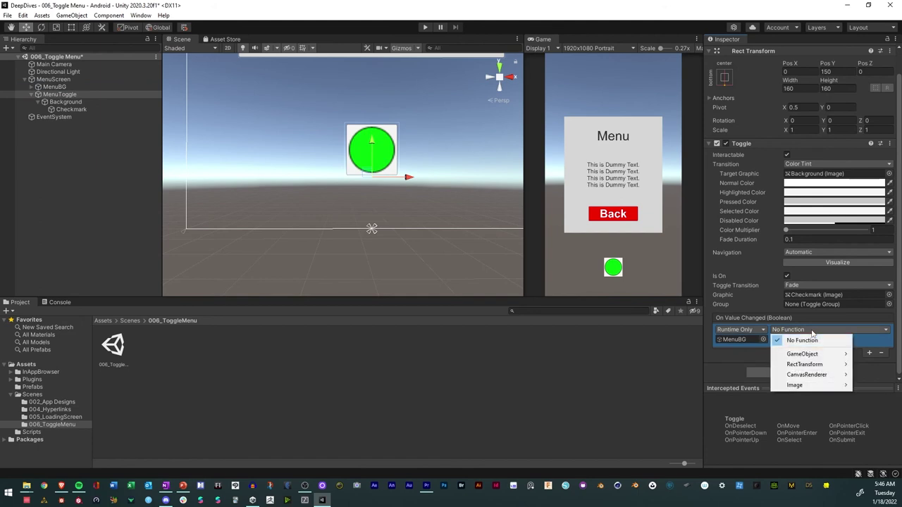
mouse_move(816, 355)
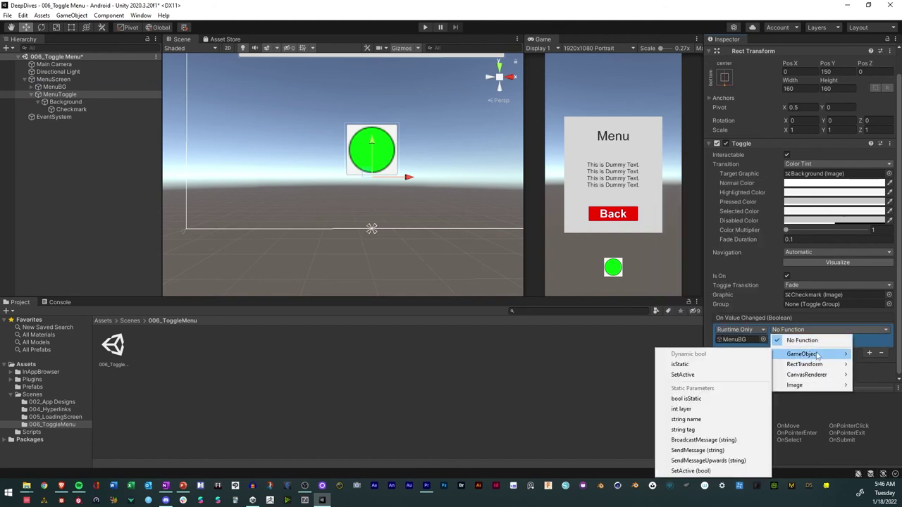
click(682, 374)
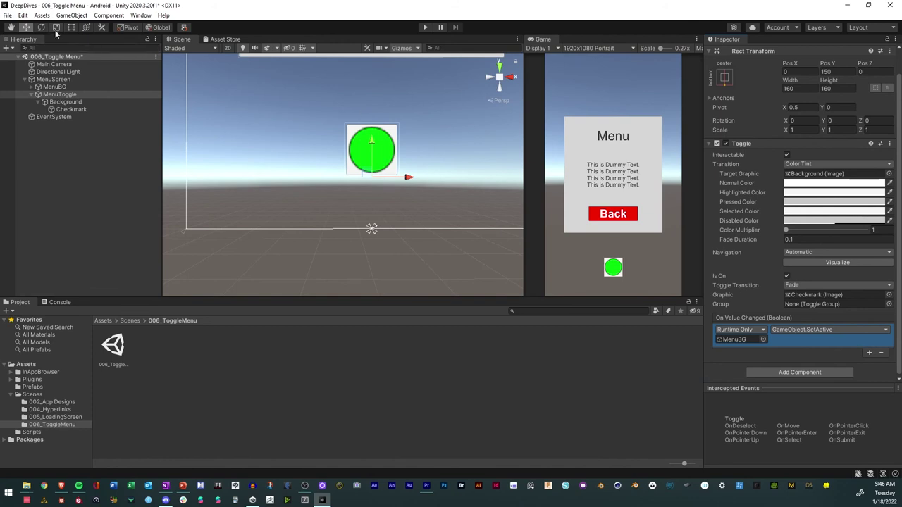
- Save the scene and start it in Play mode
click(7, 15)
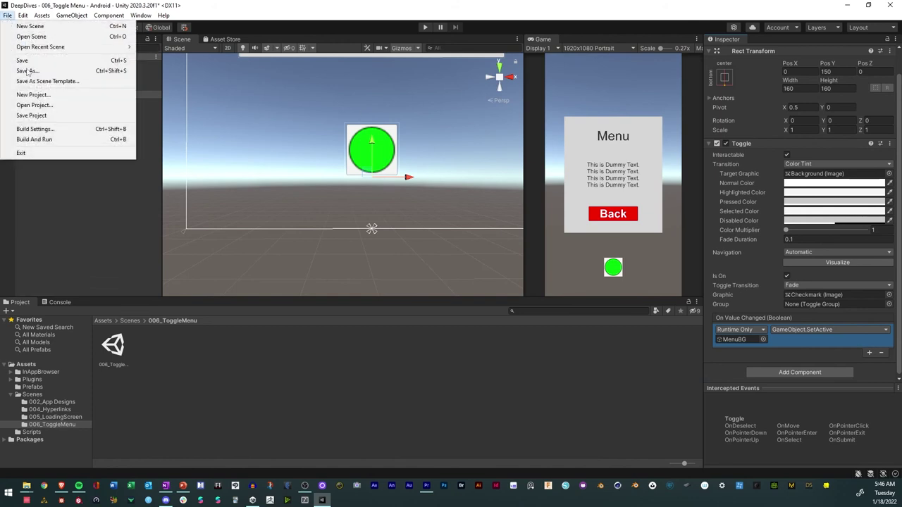
click(26, 62)
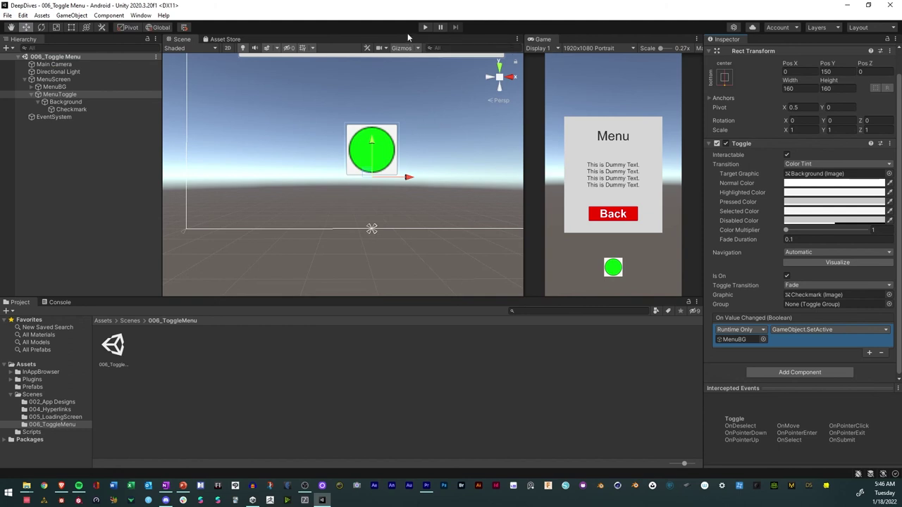
click(426, 27)
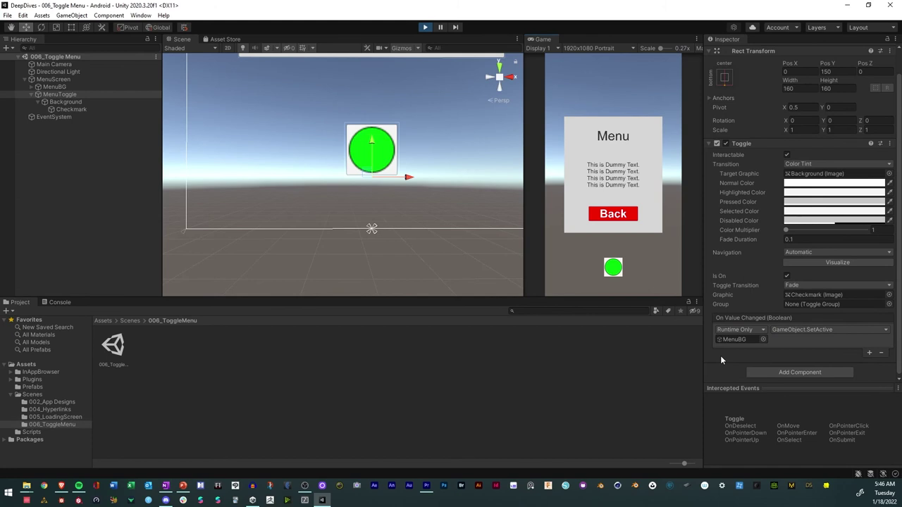
- Use the green circular toggle in the Game view to repeatedly hide and show the Menu panel
click(615, 269)
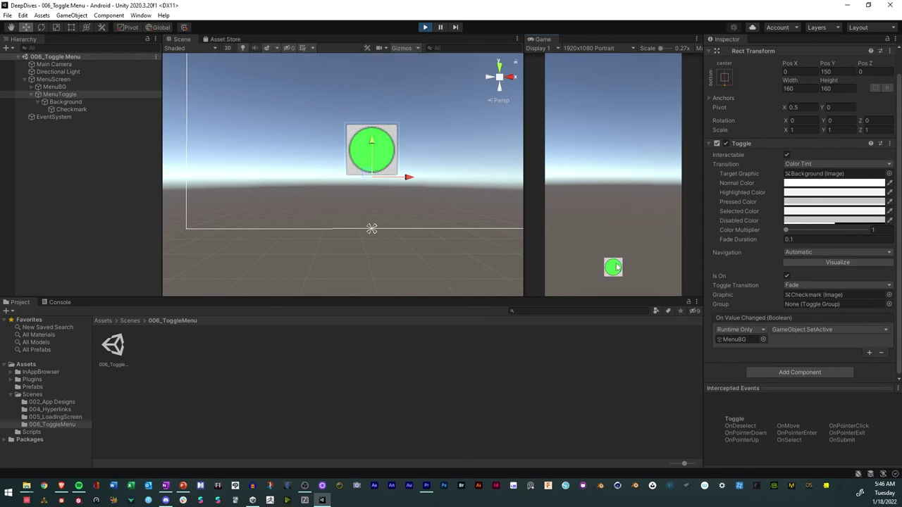
click(616, 269)
click(615, 269)
click(616, 269)
click(616, 269)
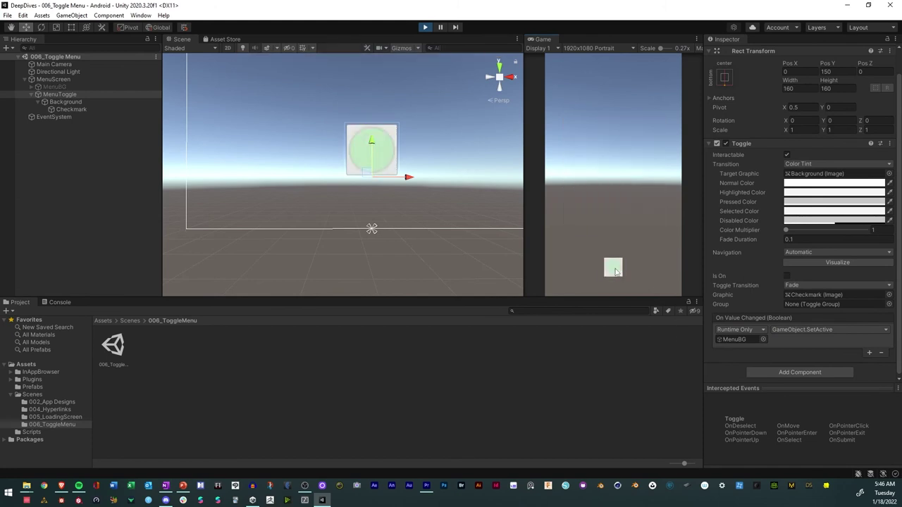
click(615, 270)
click(615, 271)
click(615, 272)
click(615, 271)
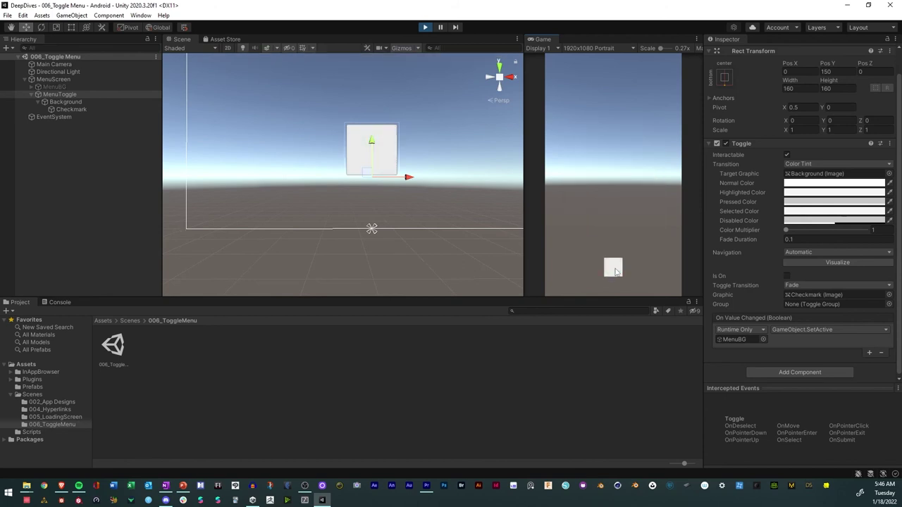
click(615, 271)
click(615, 271)
click(615, 271)
click(615, 271)
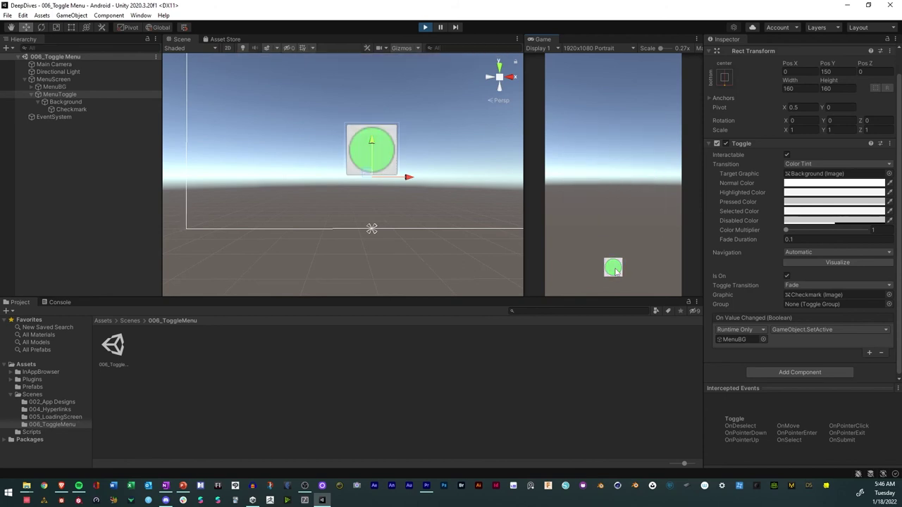
click(615, 271)
click(615, 271)
click(615, 271)
click(615, 272)
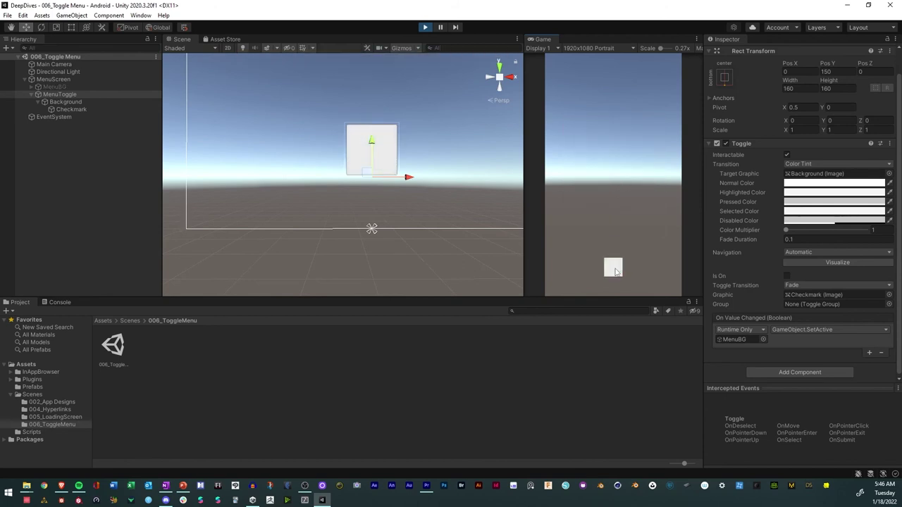
click(615, 272)
click(615, 272)
click(615, 271)
click(615, 272)
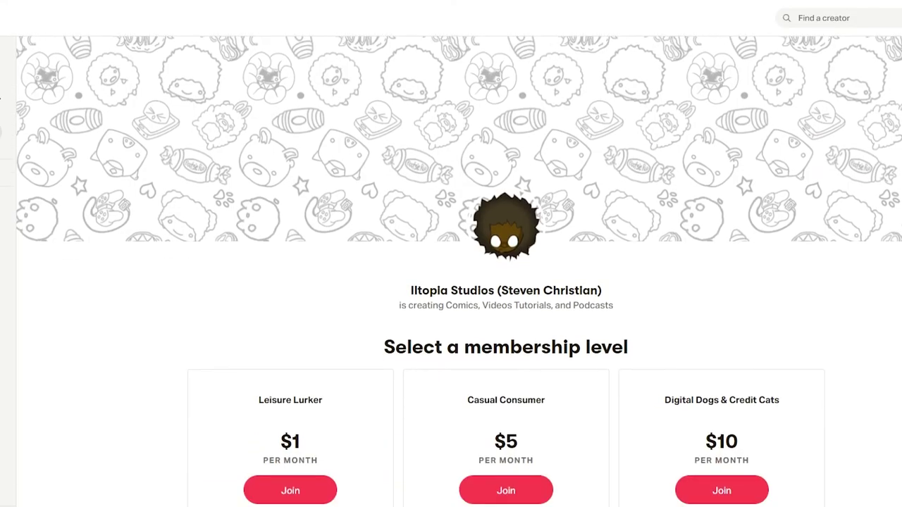
- Scroll through the $1–$10 Patreon tiers and the creator's other pages, ending at the courses grid
scroll(451, 268, down, 10)
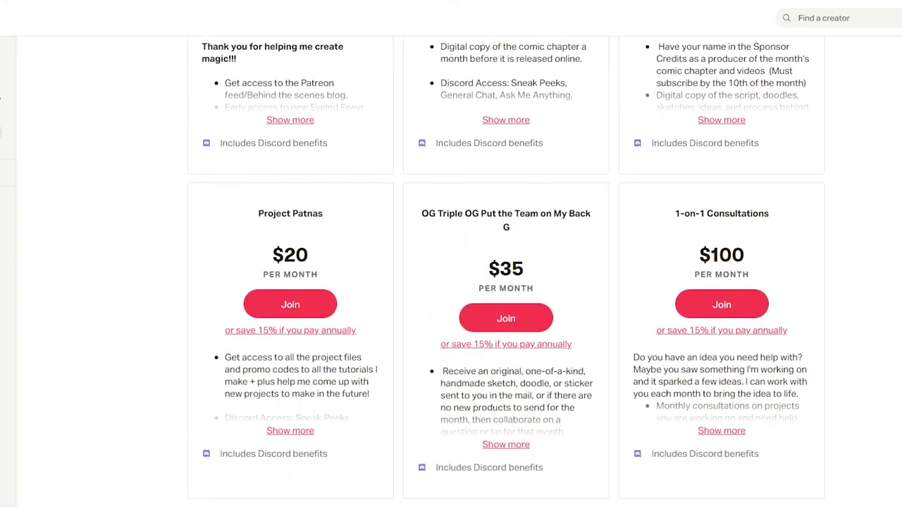
scroll(506, 281, down, 10)
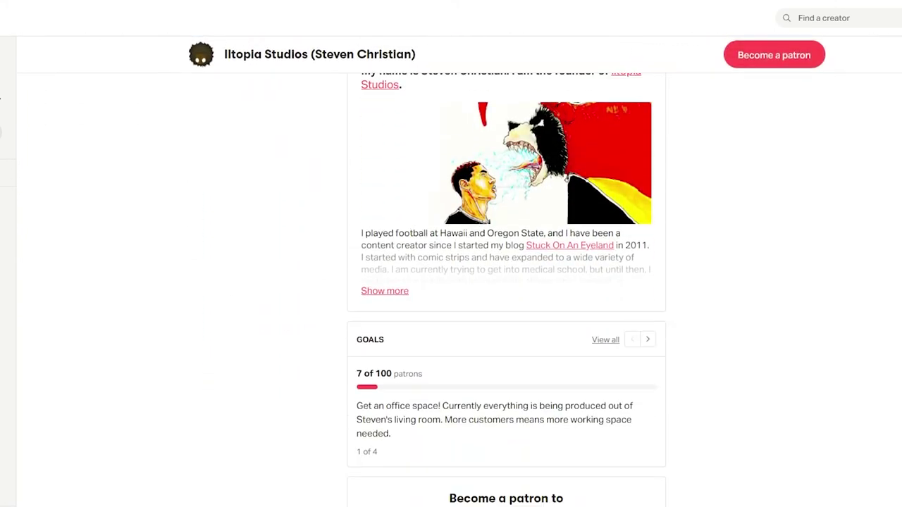
scroll(506, 282, down, 8)
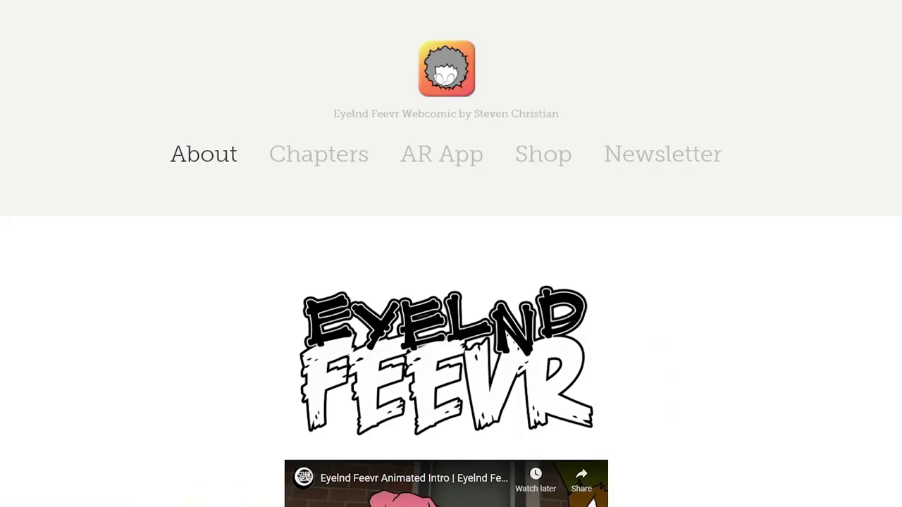
scroll(450, 282, down, 9)
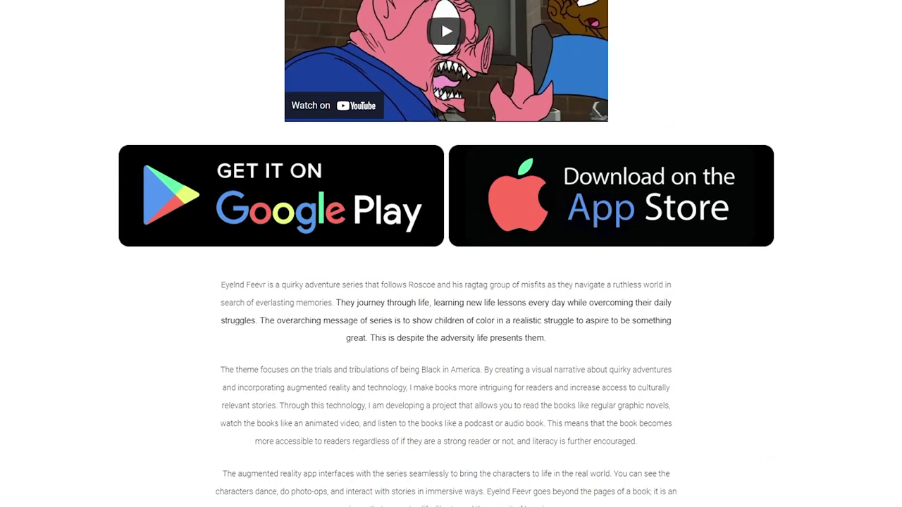
scroll(451, 282, down, 5)
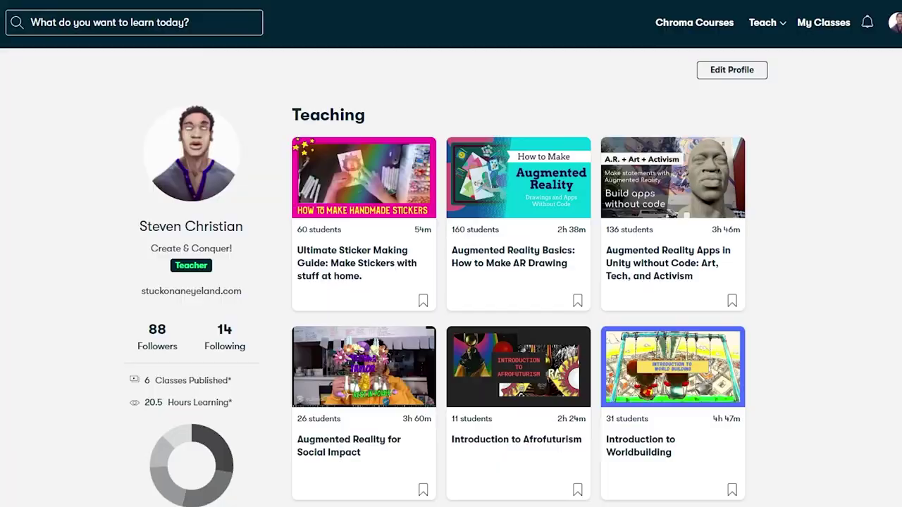
scroll(451, 281, down, 3)
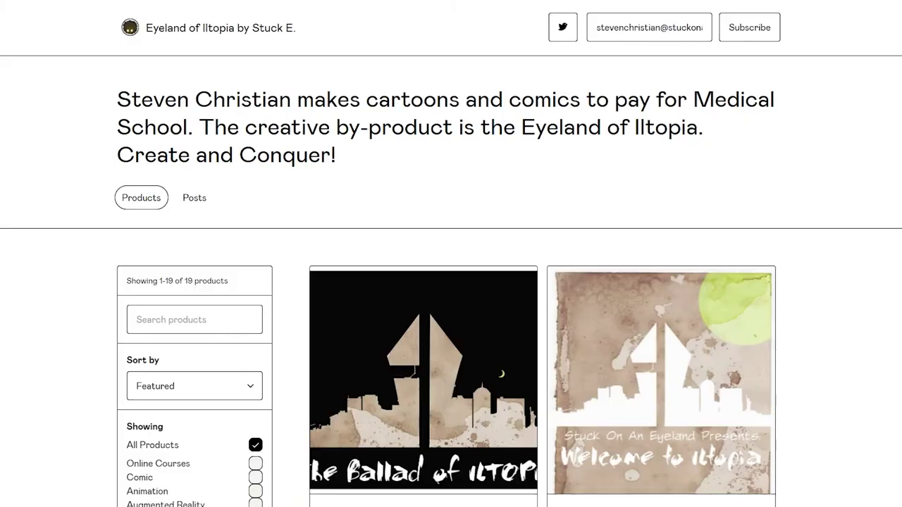
scroll(451, 282, down, 5)
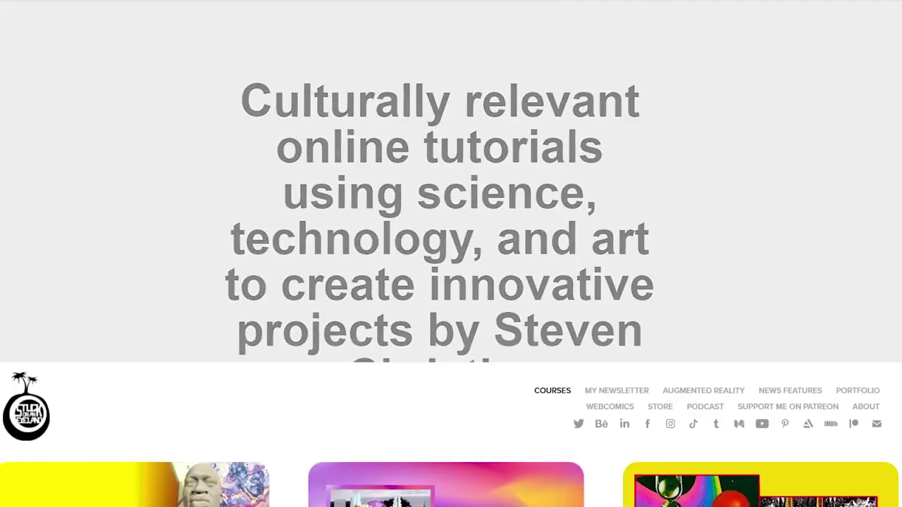
scroll(450, 282, down, 5)
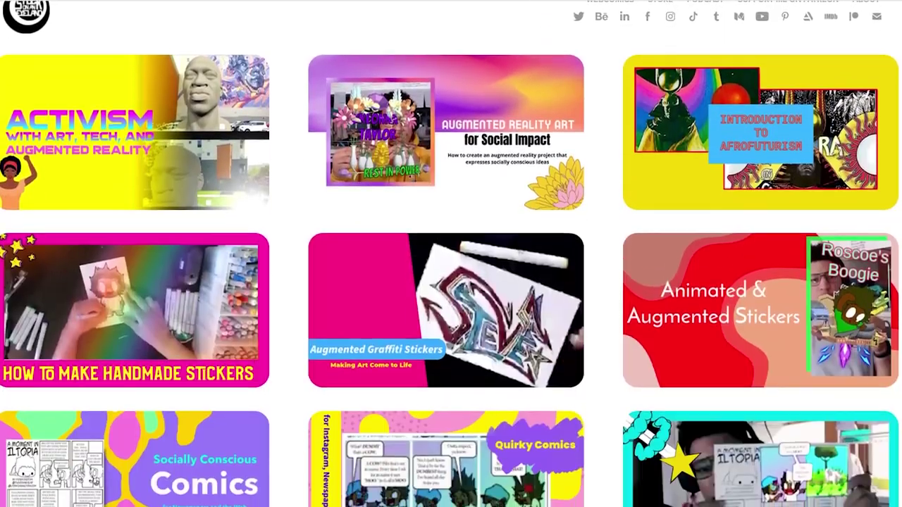